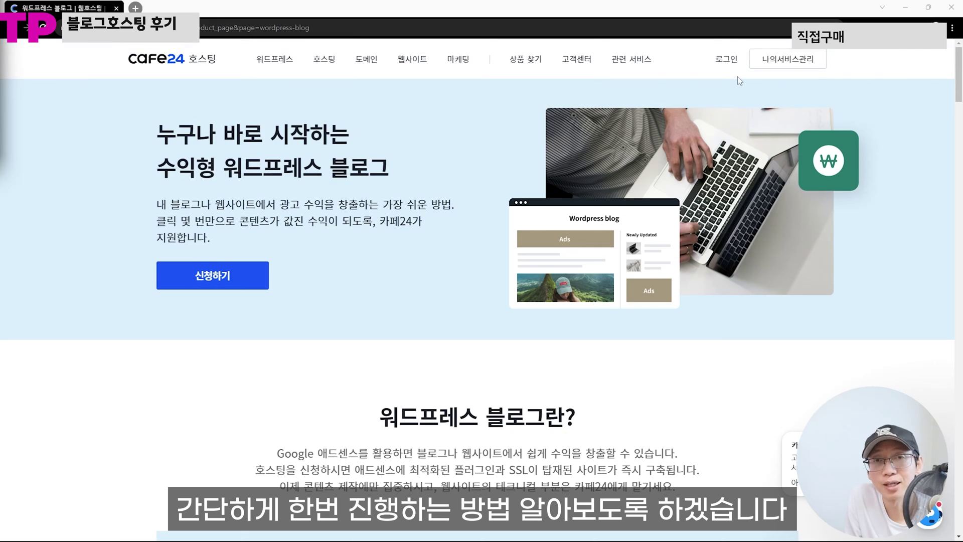
# Step: Log in to the hosting account and open the 워드프레스 블로그 hosting page
pyautogui.click(729, 65)
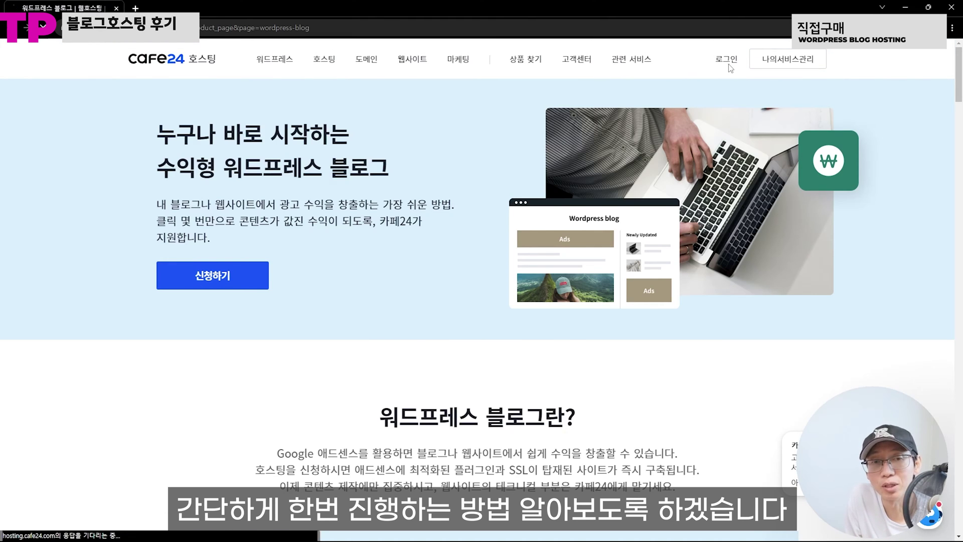
pyautogui.click(490, 260)
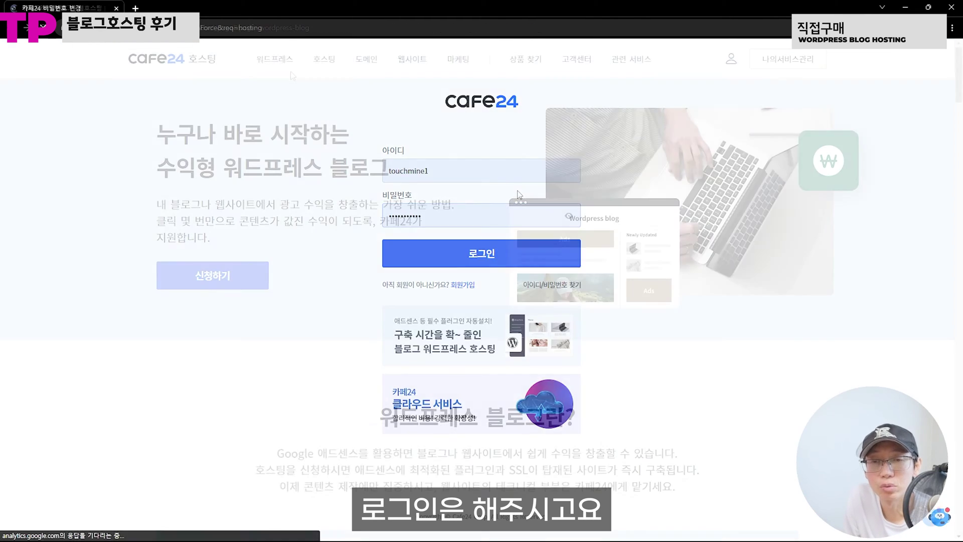
pyautogui.moveTo(274, 60)
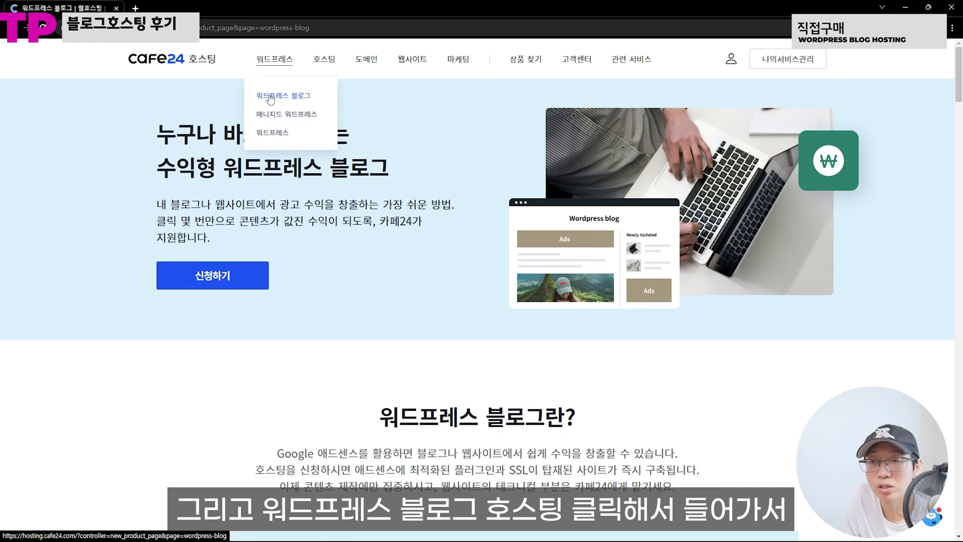
pyautogui.click(271, 98)
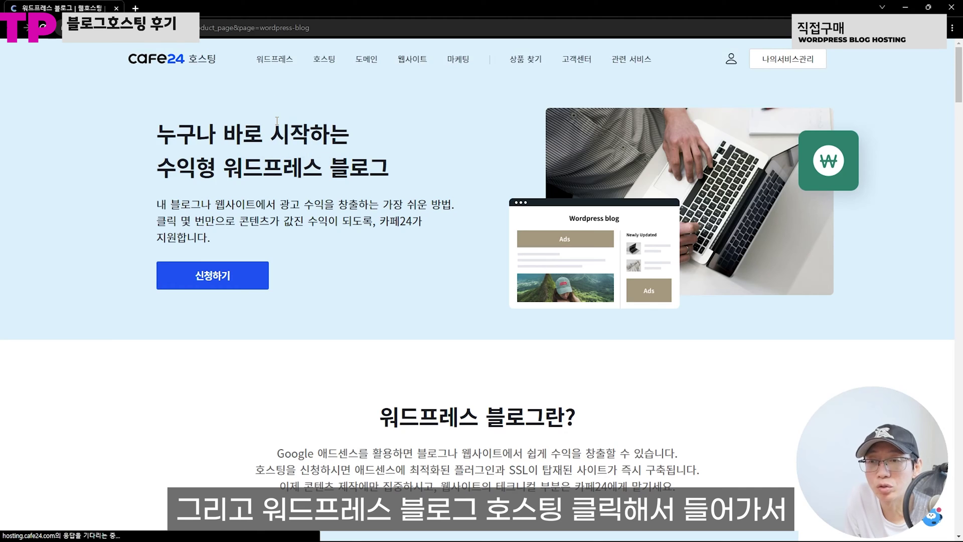
# Step: Review the blog hosting plans, then apply for the 500원/월 스타트업 plan and go through the applicant ID form
pyautogui.scroll(-10, 373, 210)
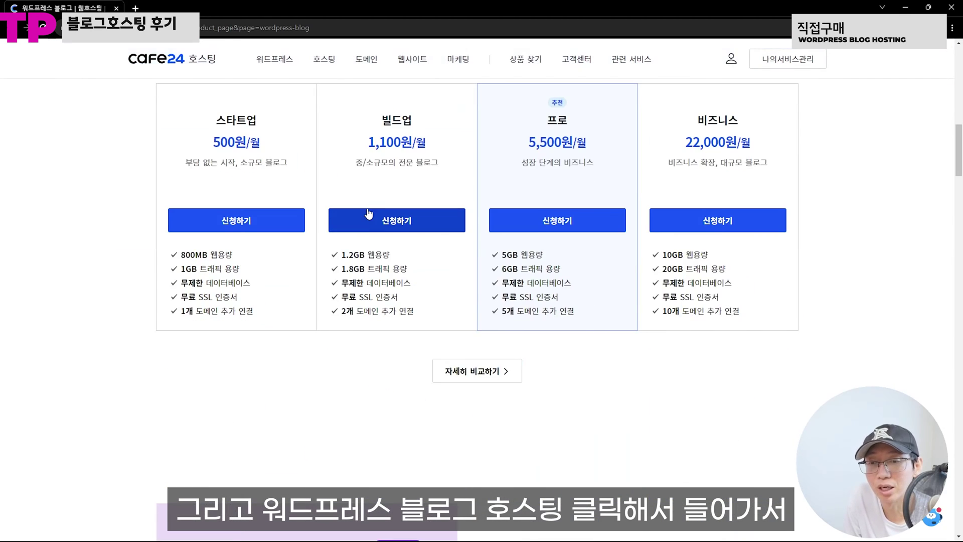
pyautogui.scroll(1, 370, 218)
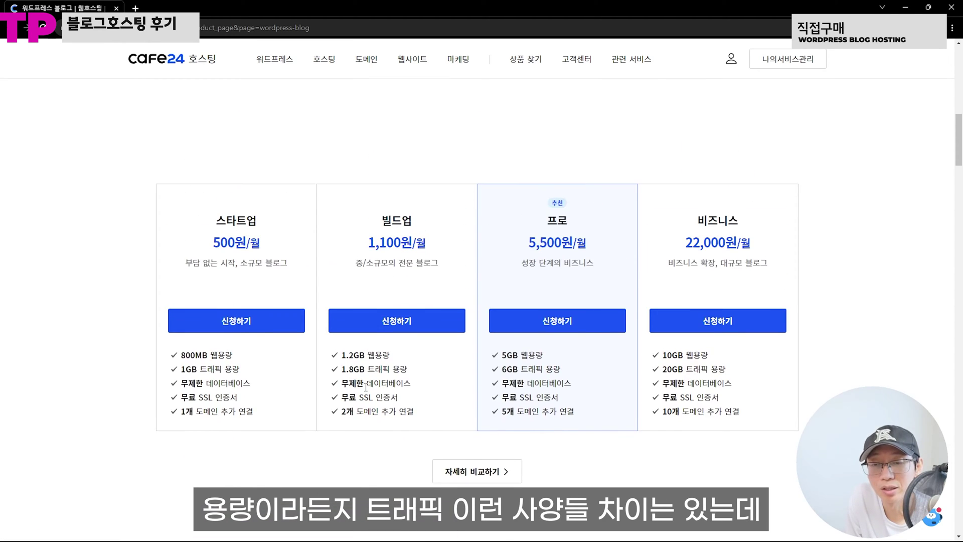
pyautogui.scroll(-20, 366, 386)
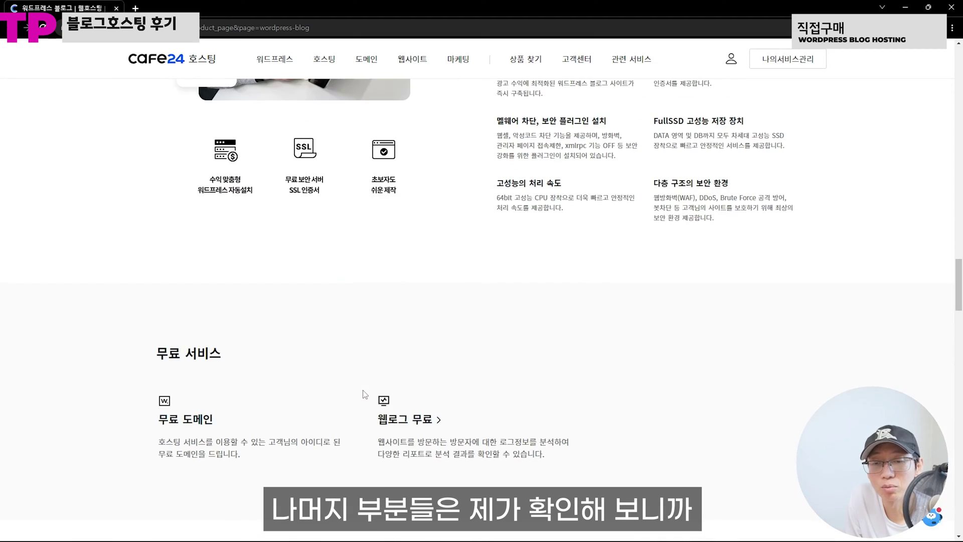
pyautogui.scroll(-7, 364, 394)
pyautogui.scroll(20, 364, 398)
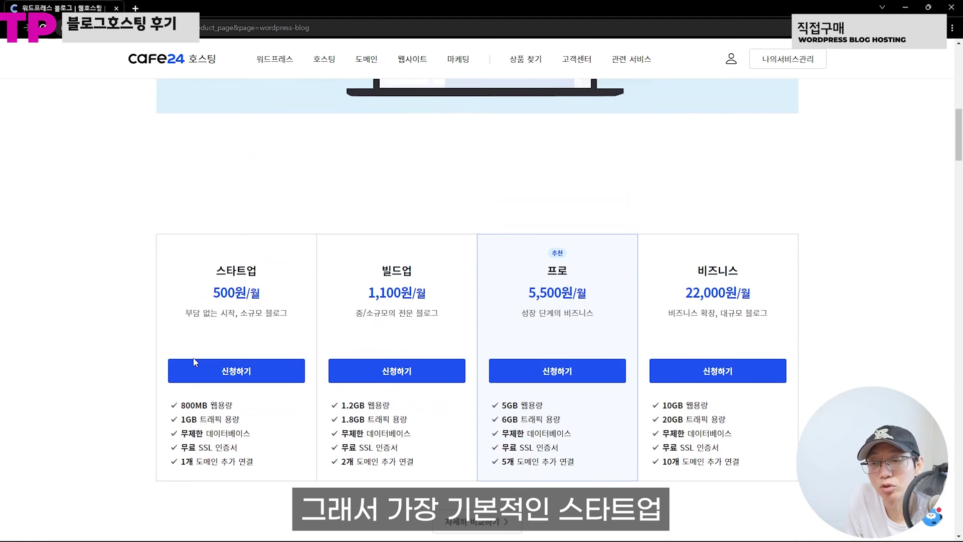
pyautogui.click(214, 379)
pyautogui.click(423, 127)
pyautogui.click(436, 199)
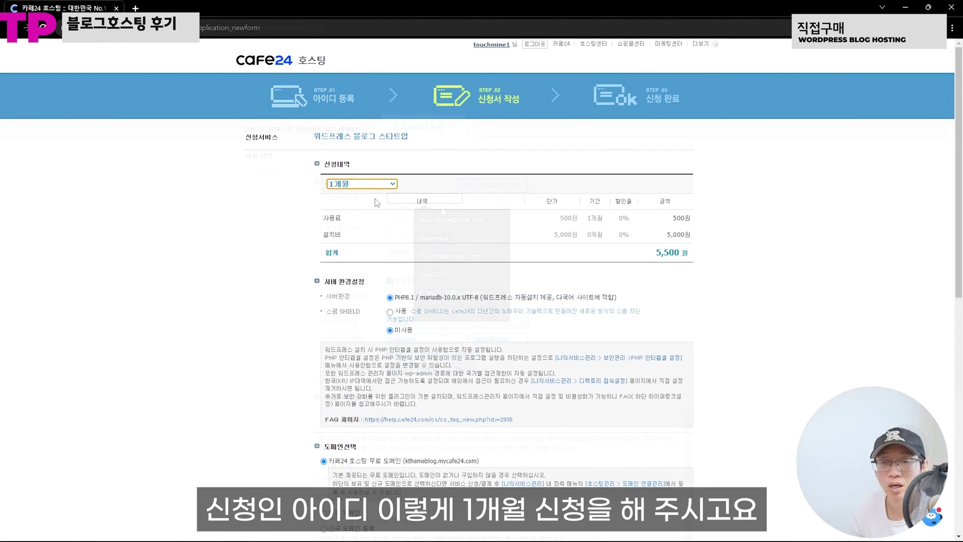
# Step: Submit the 1개월 application with the default server settings and free Cafe24 domain, requesting payment by 신용카드
pyautogui.scroll(-4, 476, 168)
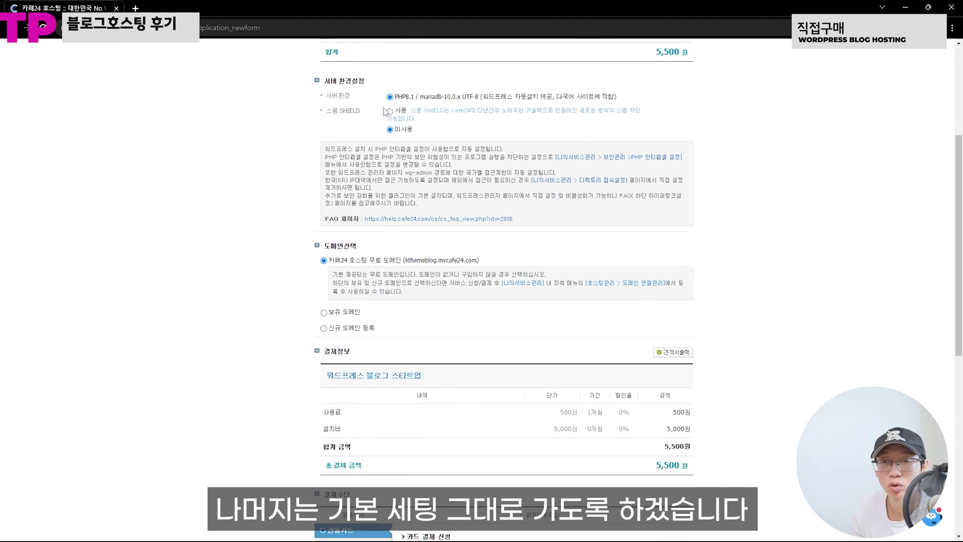
pyautogui.scroll(-1, 401, 108)
pyautogui.scroll(-2, 404, 117)
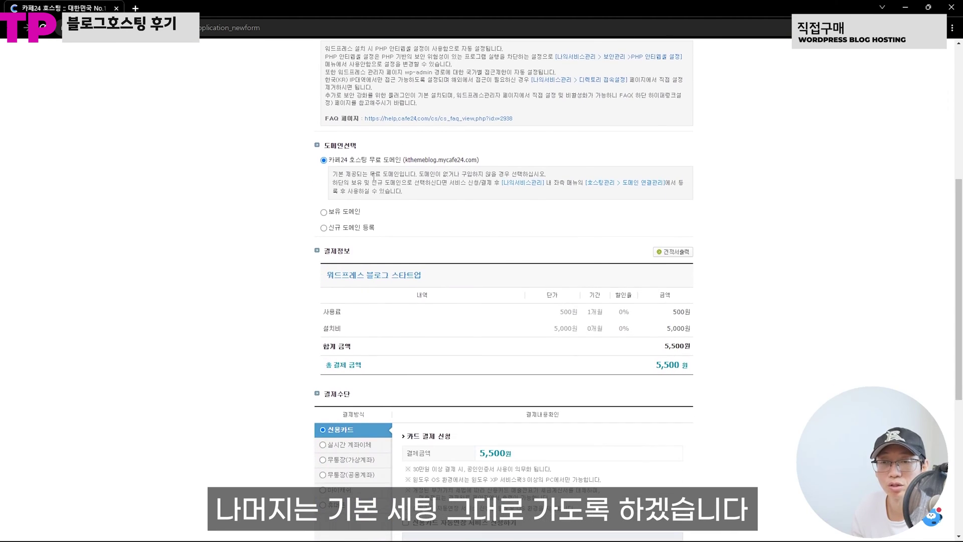
pyautogui.scroll(-6, 402, 150)
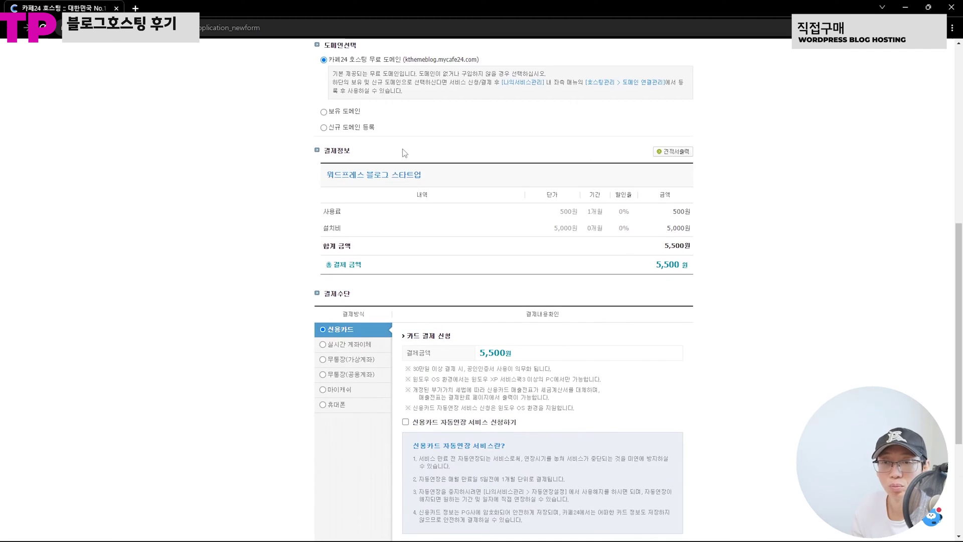
pyautogui.scroll(-1, 407, 165)
pyautogui.click(545, 436)
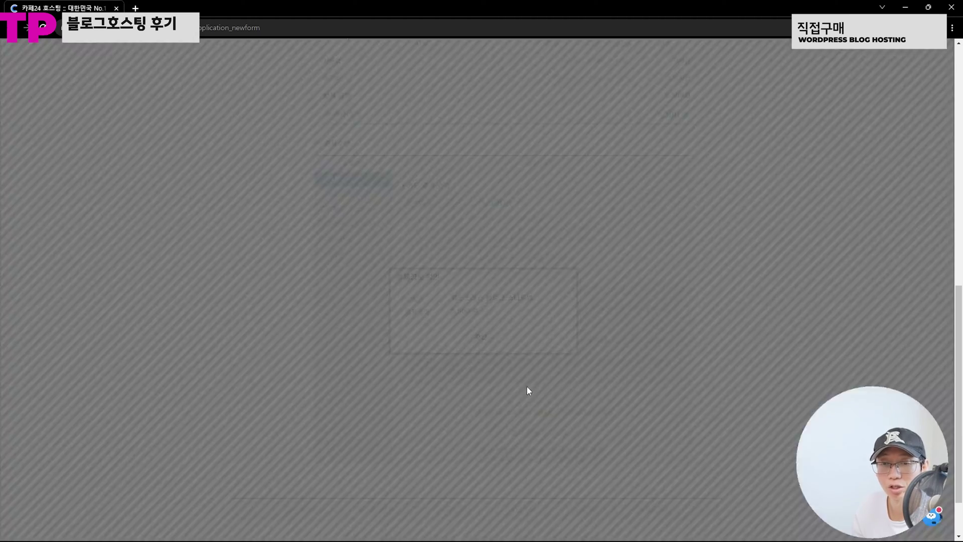
pyautogui.click(483, 340)
# Step: Agree to all the payment service terms and proceed with the credit card payment
pyautogui.click(273, 82)
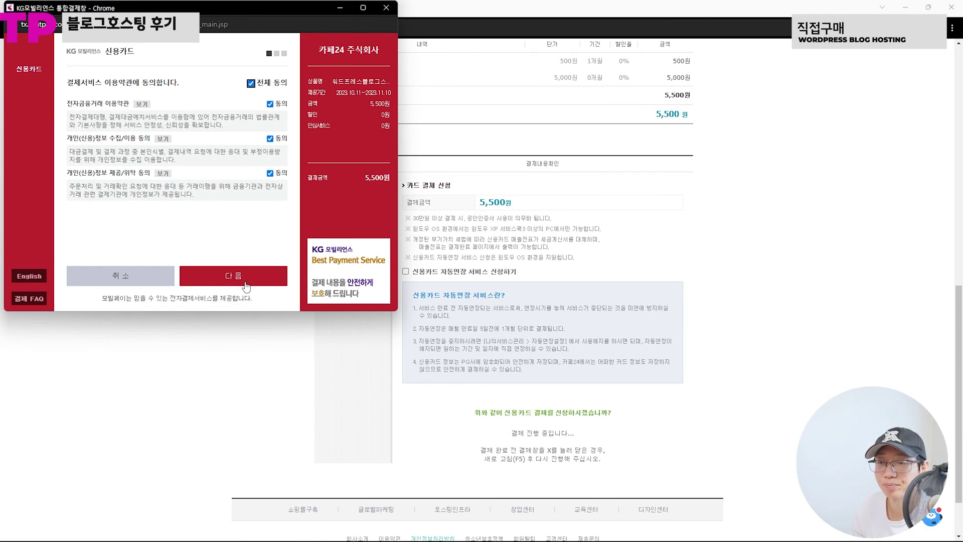
pyautogui.click(243, 284)
pyautogui.click(134, 144)
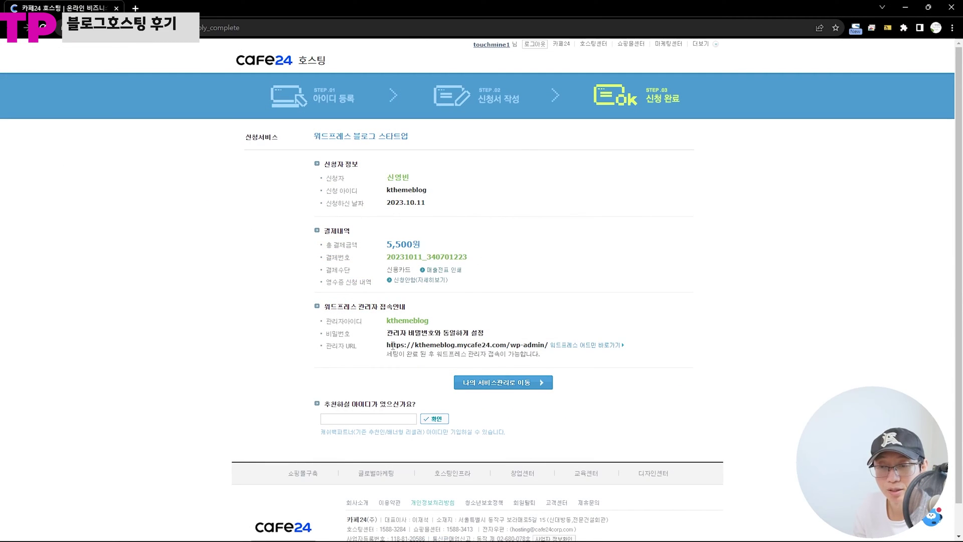
# Step: Open the service management page and examine the ID and service name of the new blog hosting
pyautogui.click(497, 387)
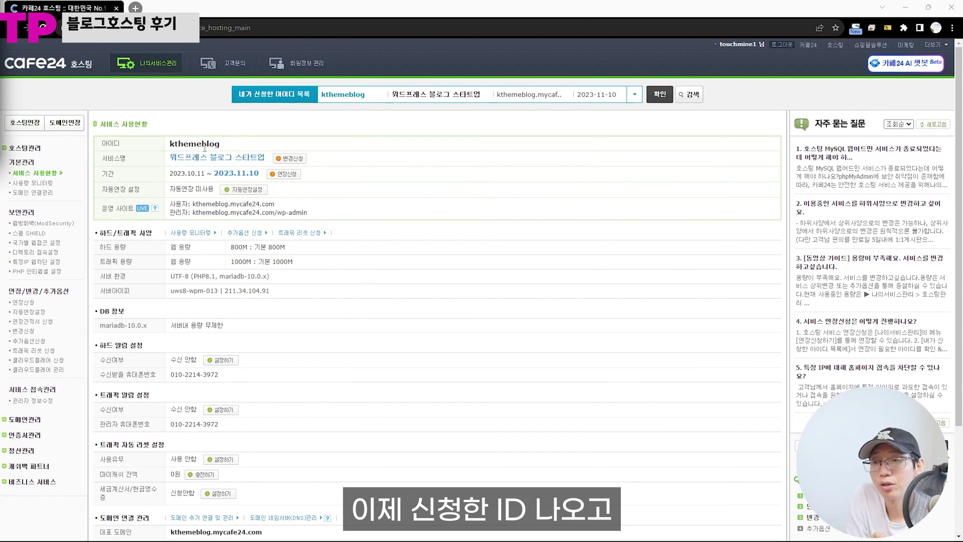
pyautogui.doubleClick(203, 144)
pyautogui.click(177, 166)
pyautogui.moveTo(171, 158); pyautogui.dragTo(269, 159)
pyautogui.click(443, 186)
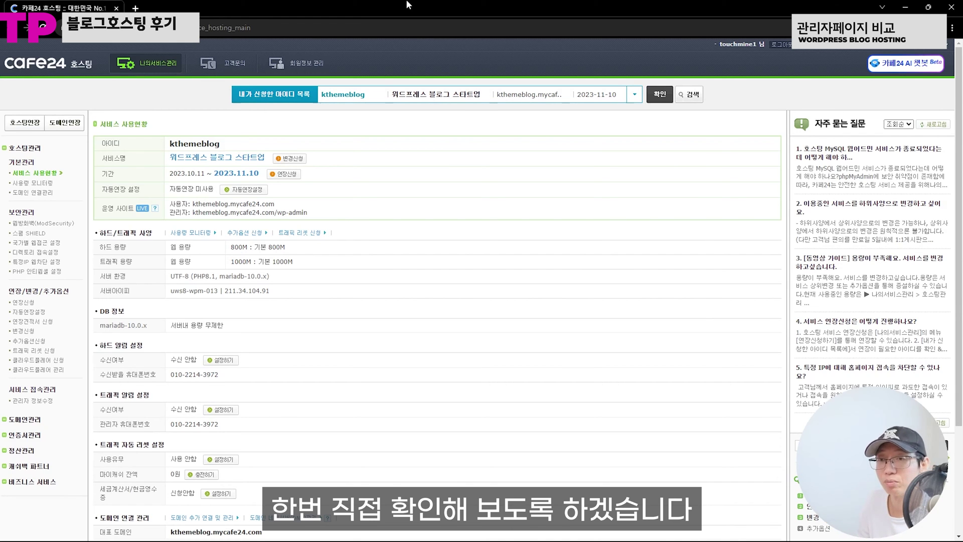
# Step: Arrange the blog hosting management window side by side with the 매니지드 워드프레스 hosting window
pyautogui.press('super+Left')
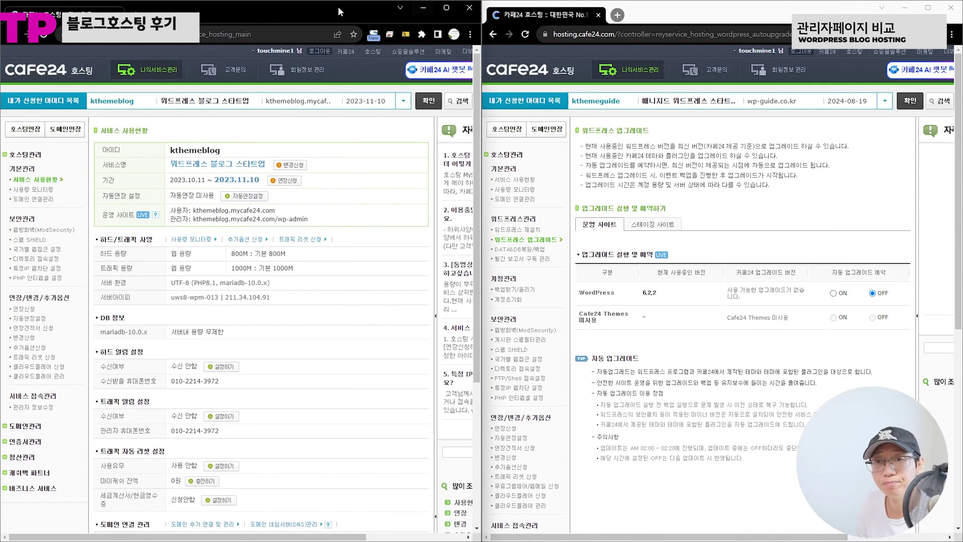
pyautogui.click(669, 21)
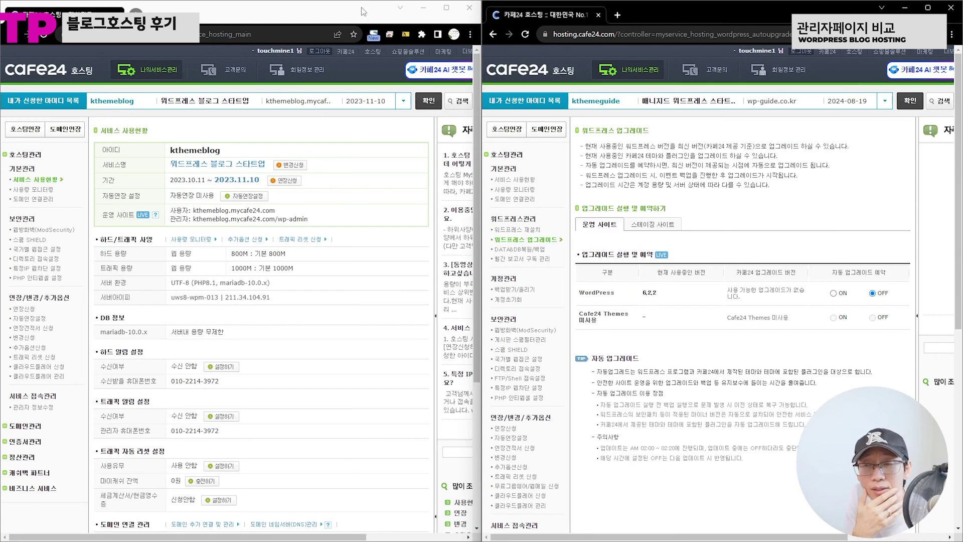
pyautogui.click(335, 11)
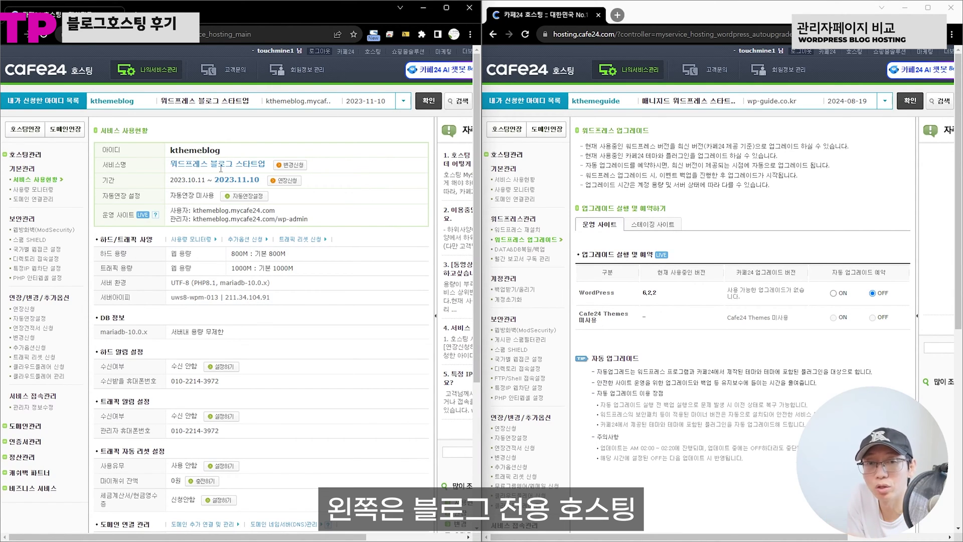
pyautogui.click(665, 176)
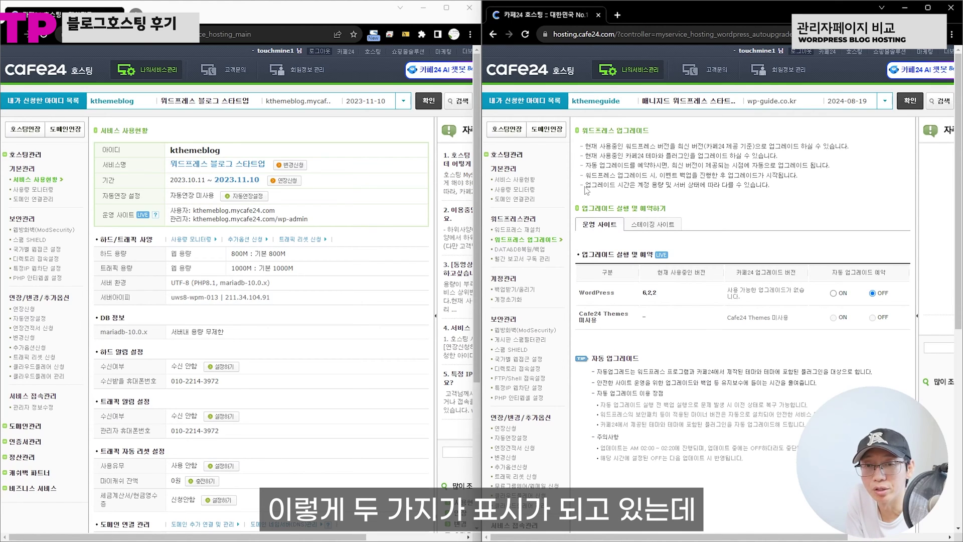
# Step: Open 서비스 사용현황 for the managed hosting and compare the basic, WordPress and security management options of both services
pyautogui.click(529, 183)
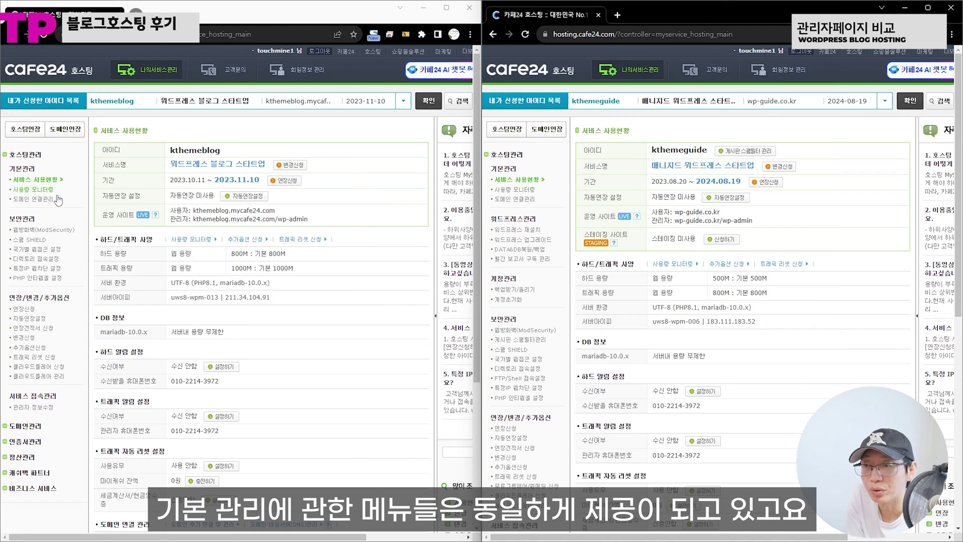
pyautogui.click(28, 221)
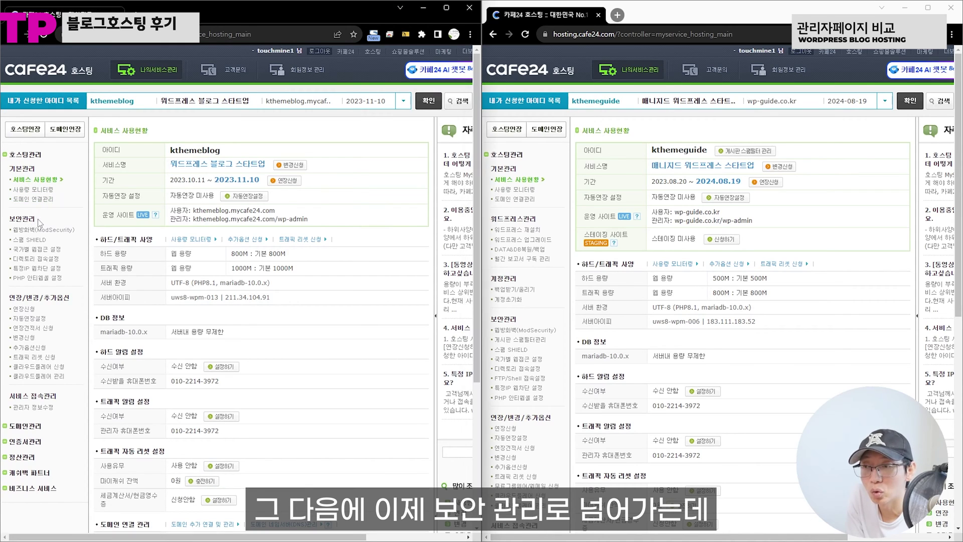
pyautogui.click(548, 225)
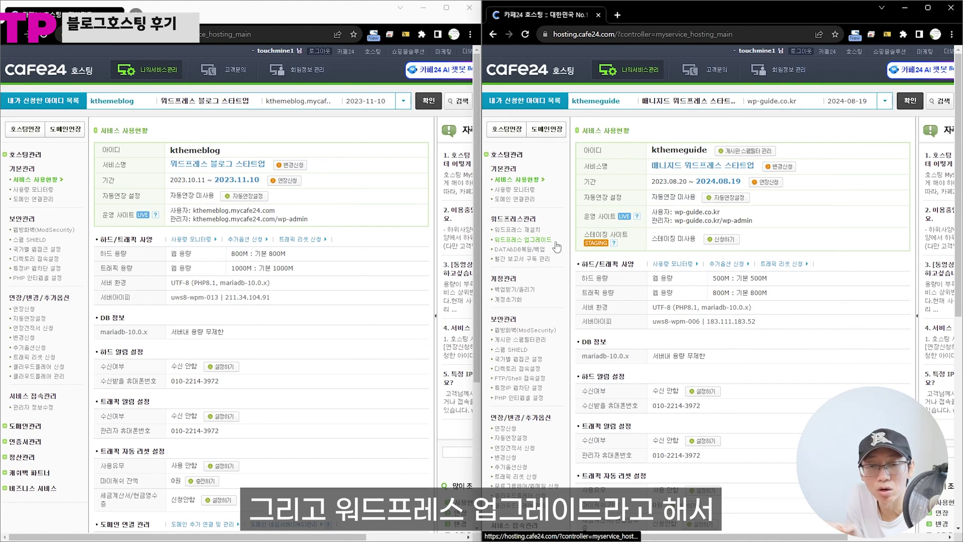
# Step: Examine the managed hosting's 워드프레스 업그레이드 page and its DATA&DB복원/백업 page against the blog hosting
pyautogui.click(542, 240)
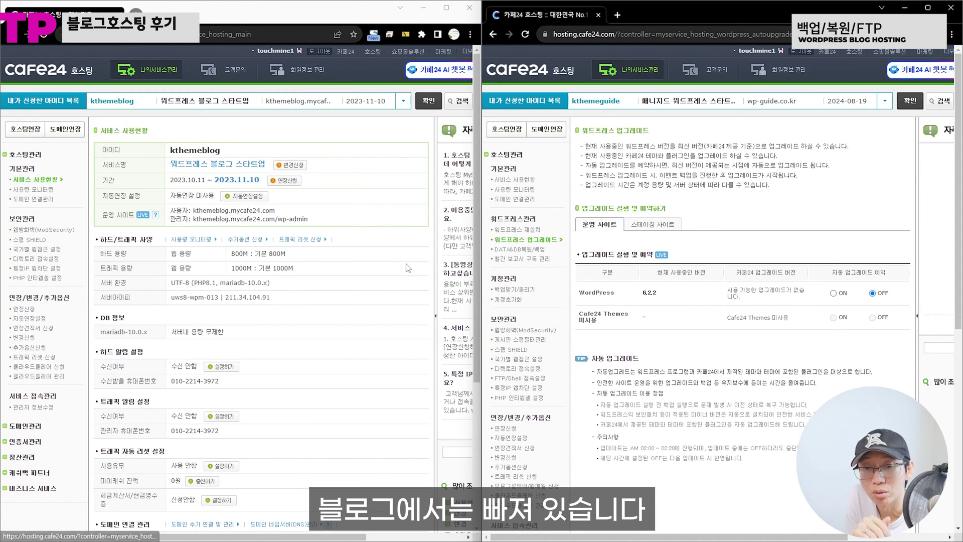
pyautogui.click(523, 249)
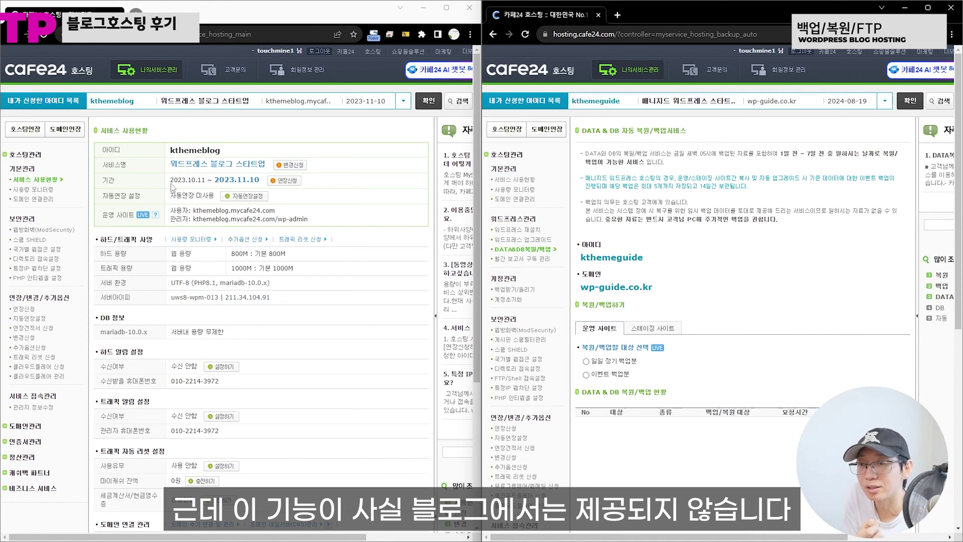
pyautogui.click(384, 211)
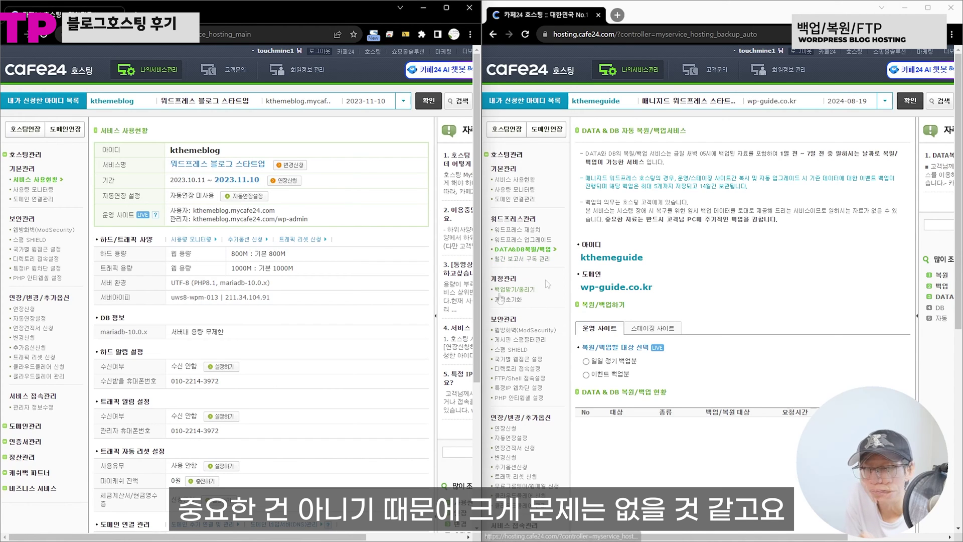
# Step: Open the managed hosting's 백업받기/올리기 page and compare its FTP/Shell and 서비스 접속관리 options with the blog hosting's
pyautogui.scroll(-2, 513, 284)
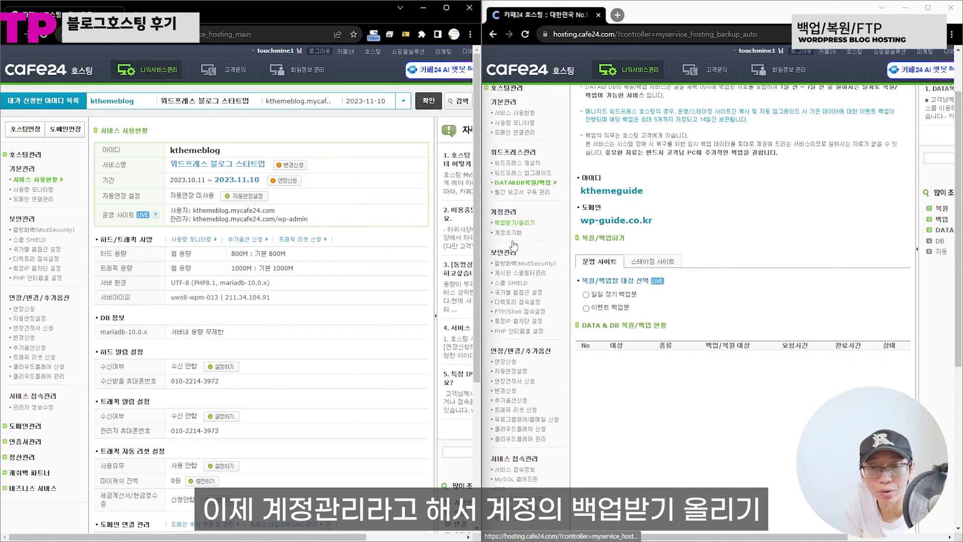
pyautogui.click(513, 189)
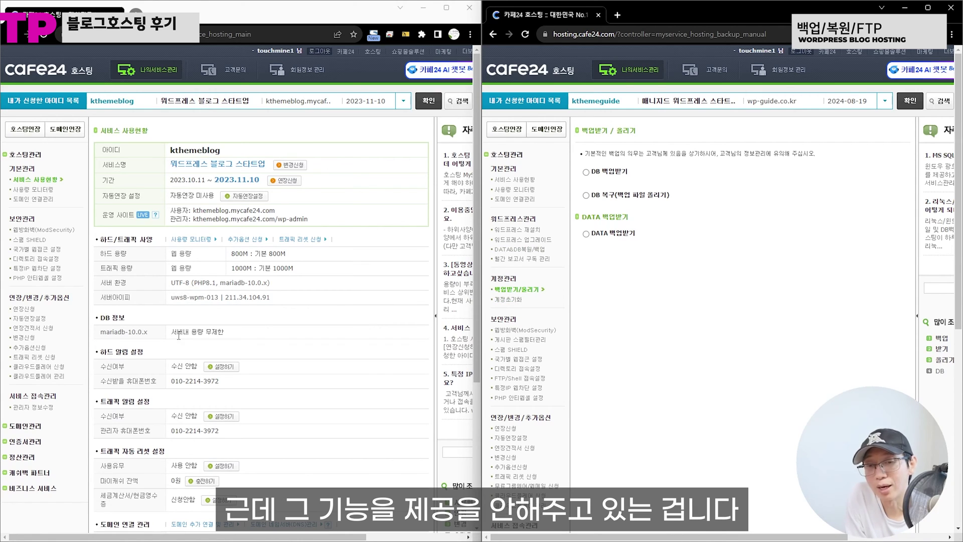
pyautogui.scroll(-1, 517, 298)
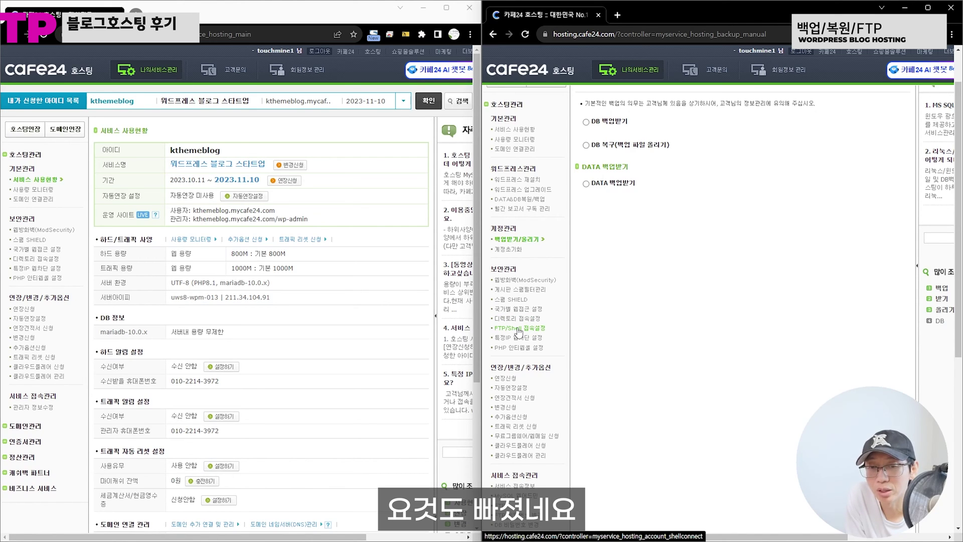
pyautogui.click(379, 313)
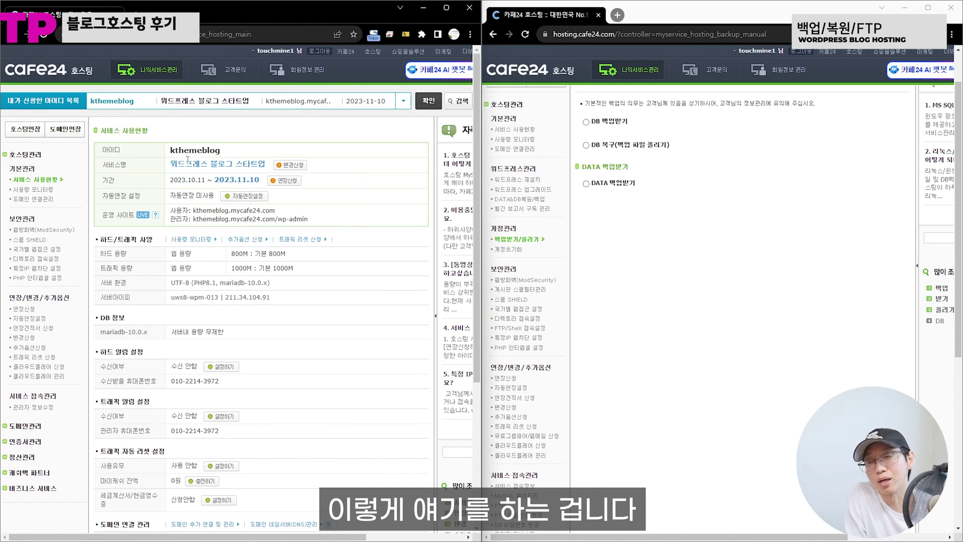
pyautogui.scroll(-3, 532, 216)
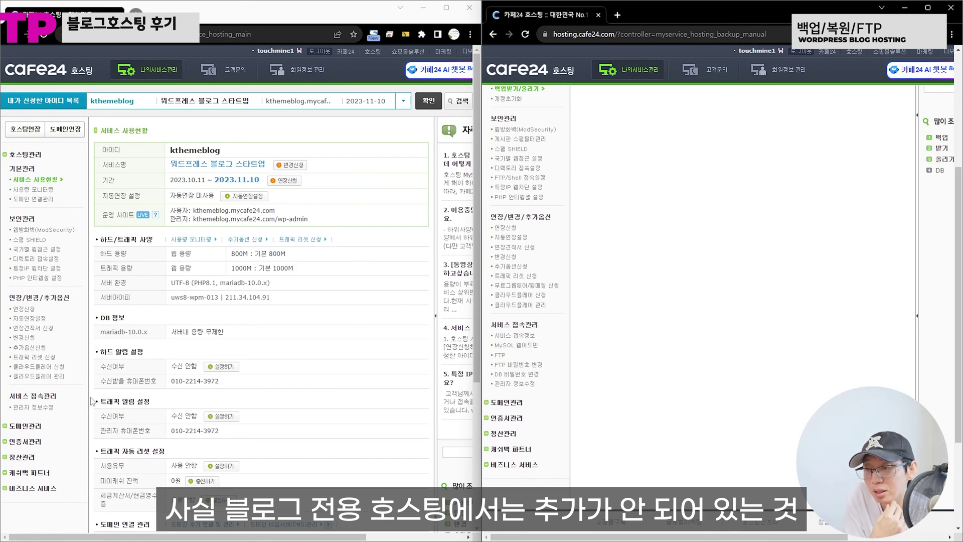
pyautogui.click(52, 406)
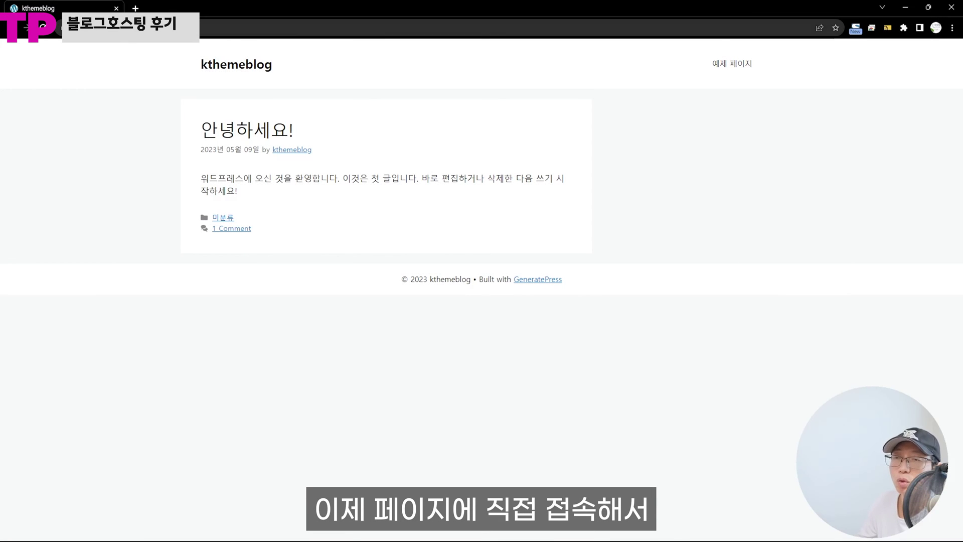
# Step: Go to the blog's WordPress admin login page at kthemeblog.mycafe24.com/wp-admin
pyautogui.click(265, 29)
pyautogui.write('kthemeblog.mycafe24.com/wp-admin')
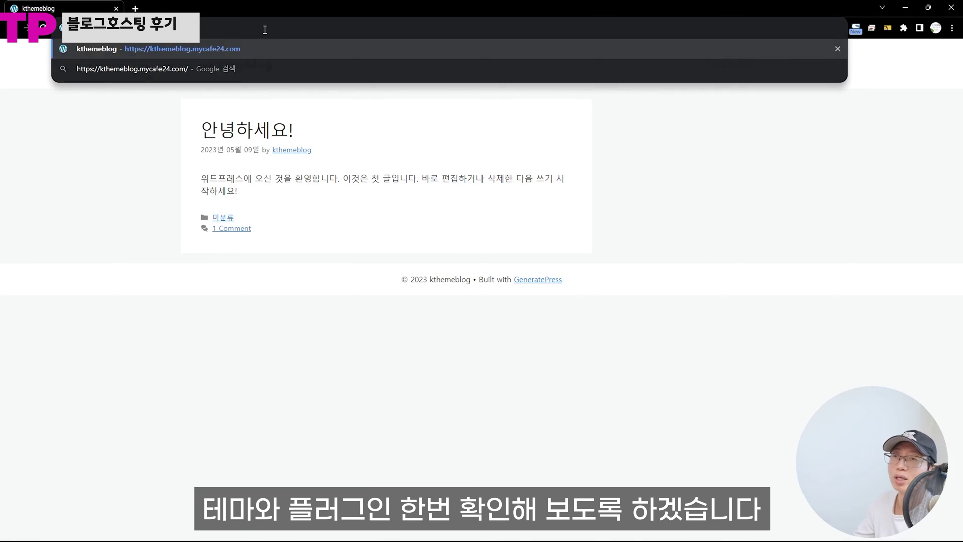
pyautogui.press('Return')
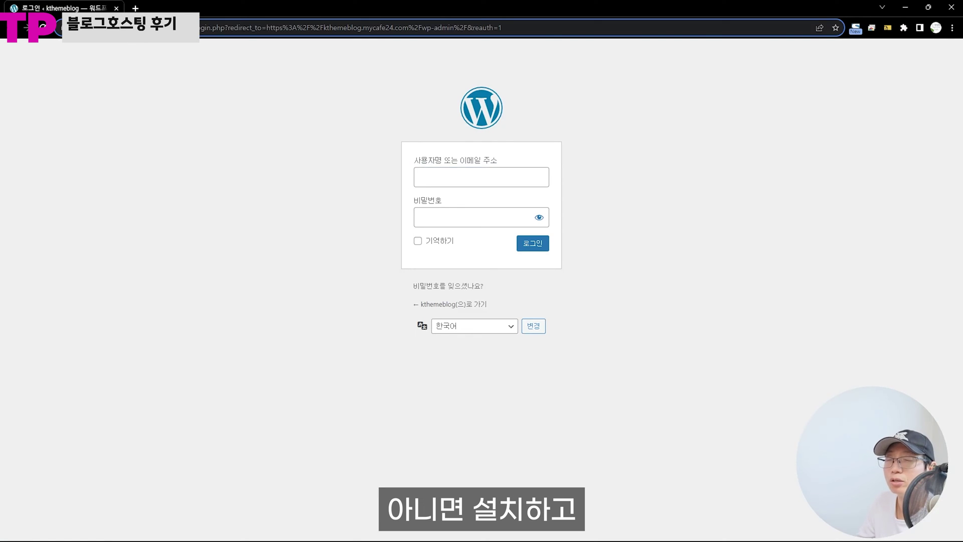
# Step: Log in to the WordPress admin with the username kthemeblog and the account password
pyautogui.click(457, 187)
pyautogui.write('kthemeblog')
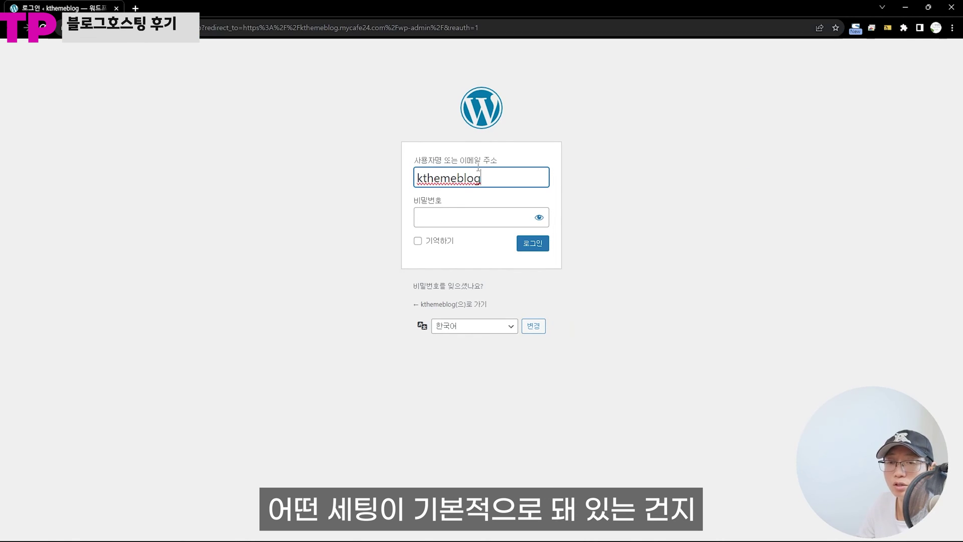
pyautogui.click(479, 226)
pyautogui.write('••••••••••')
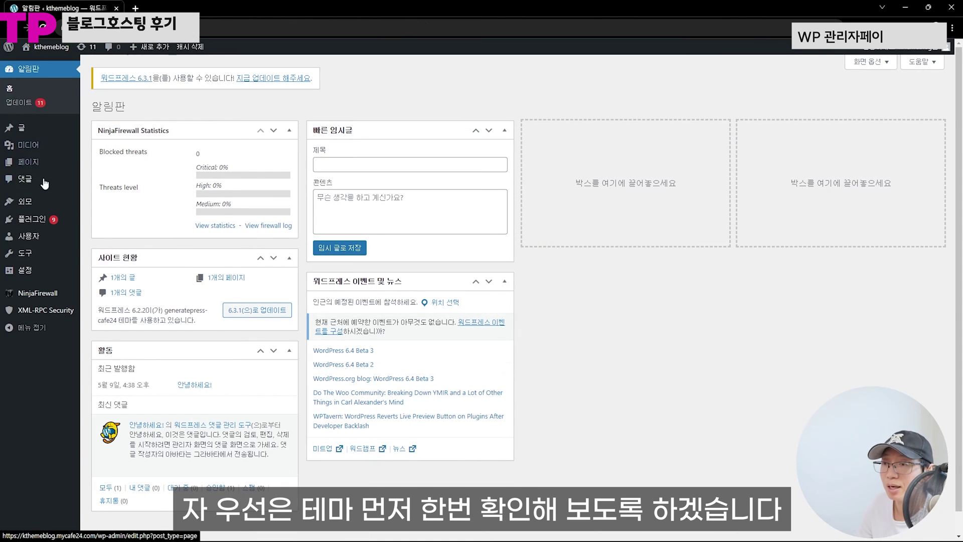
# Step: Open the 테마 page under 외모 and examine the name and details of the active generatepress-cafe24 theme
pyautogui.moveTo(27, 208)
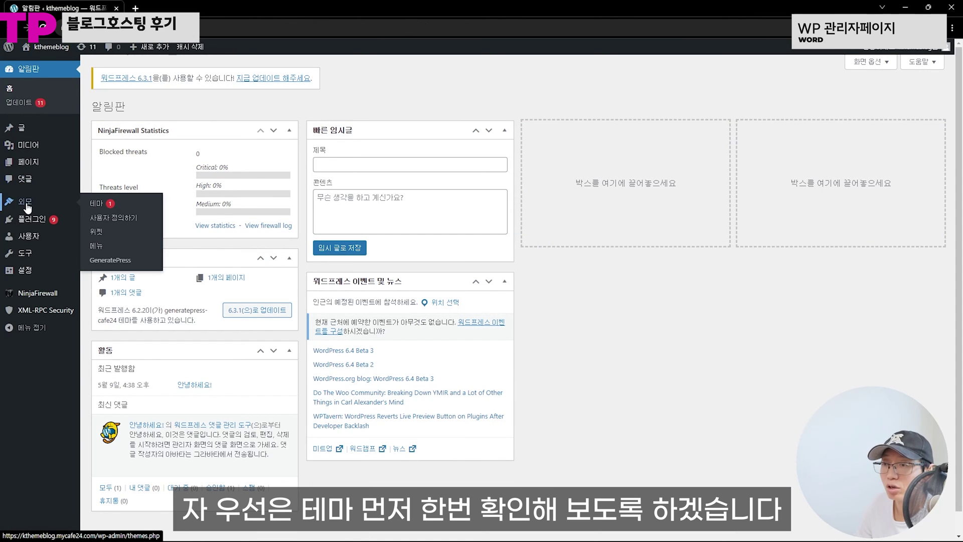
pyautogui.click(106, 203)
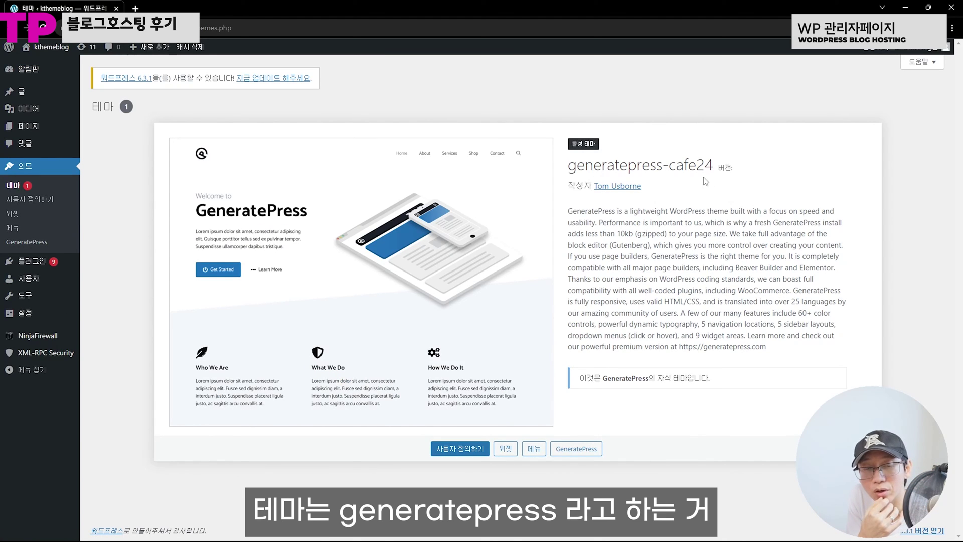
pyautogui.moveTo(571, 167); pyautogui.dragTo(704, 165)
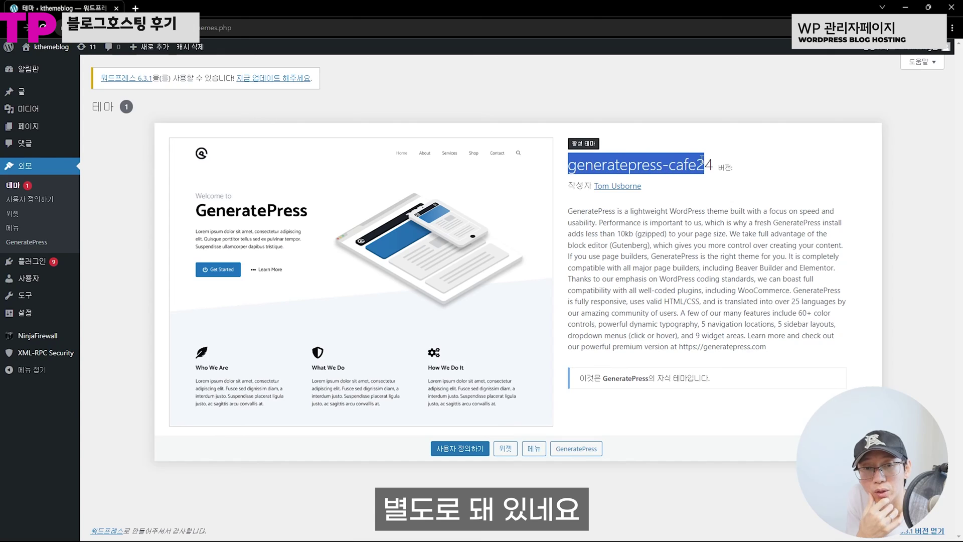
pyautogui.click(672, 165)
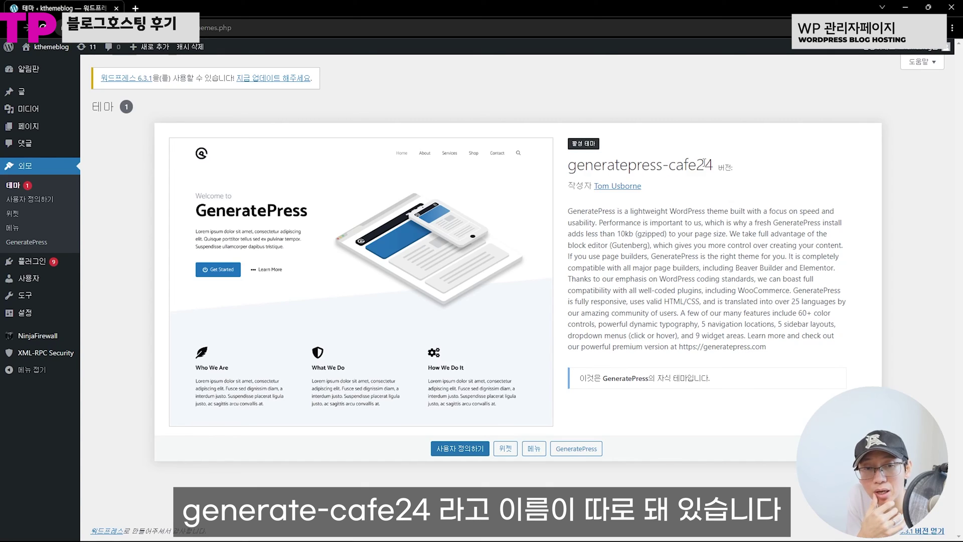
pyautogui.doubleClick(595, 165)
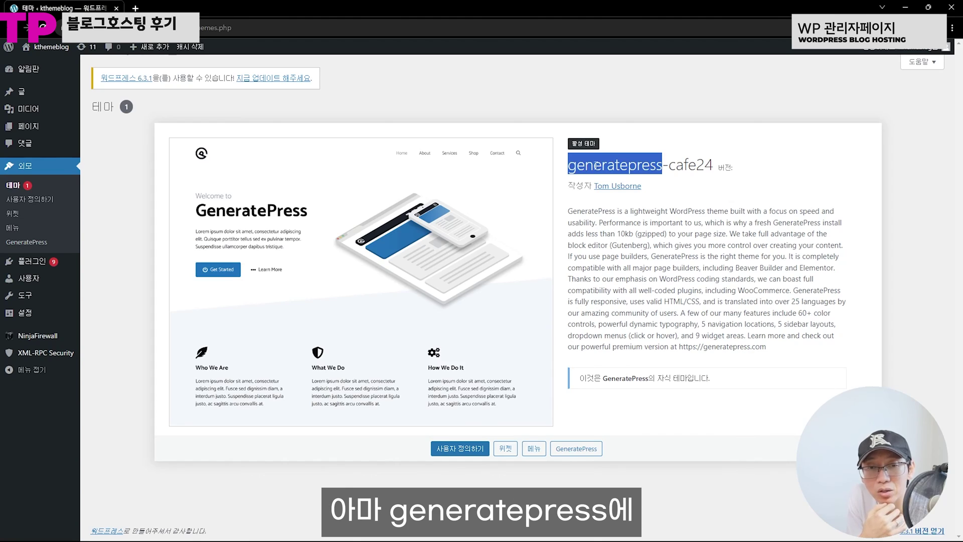
pyautogui.click(666, 166)
pyautogui.moveTo(668, 166); pyautogui.dragTo(713, 166)
pyautogui.click(693, 164)
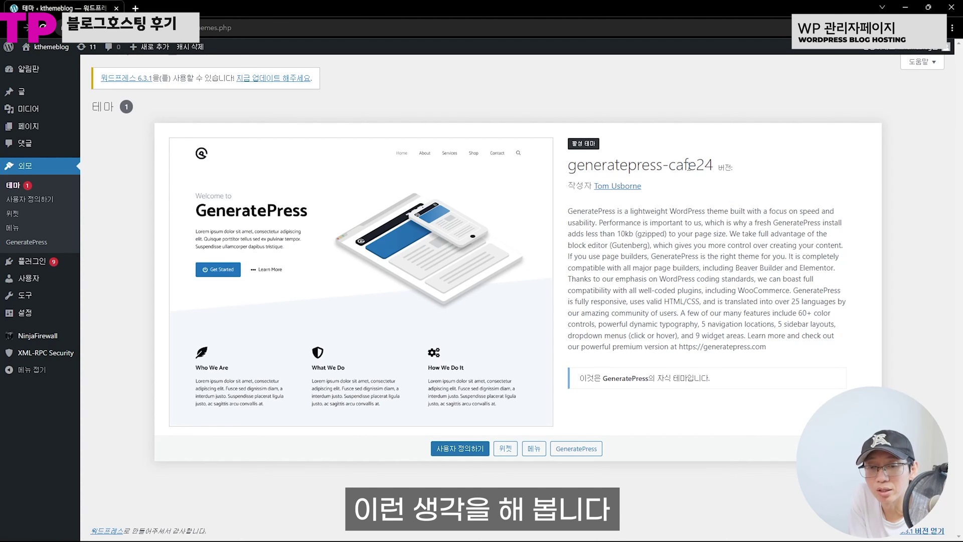
# Step: Open the theme's GeneratePress settings page and look through its customizing and premium options
pyautogui.click(27, 242)
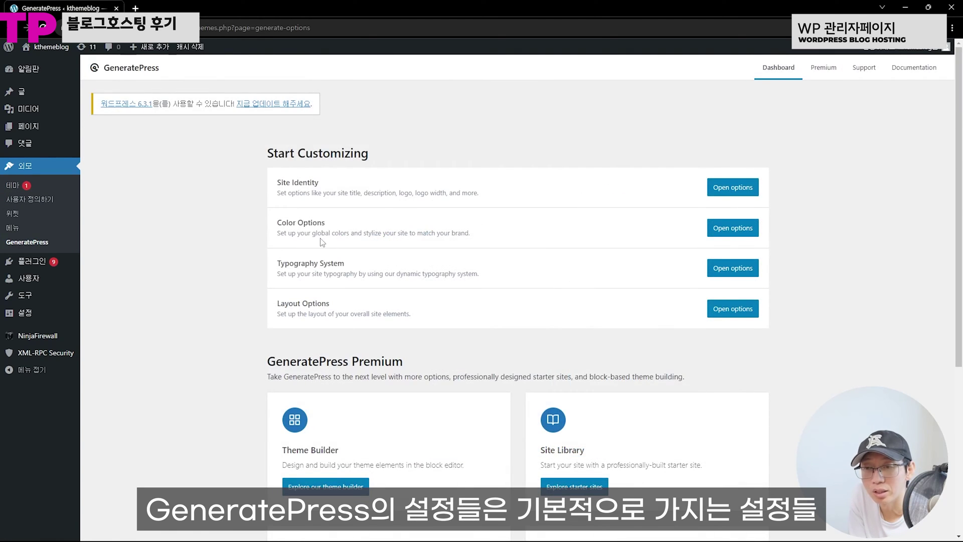
pyautogui.scroll(-6, 276, 241)
pyautogui.scroll(5, 271, 237)
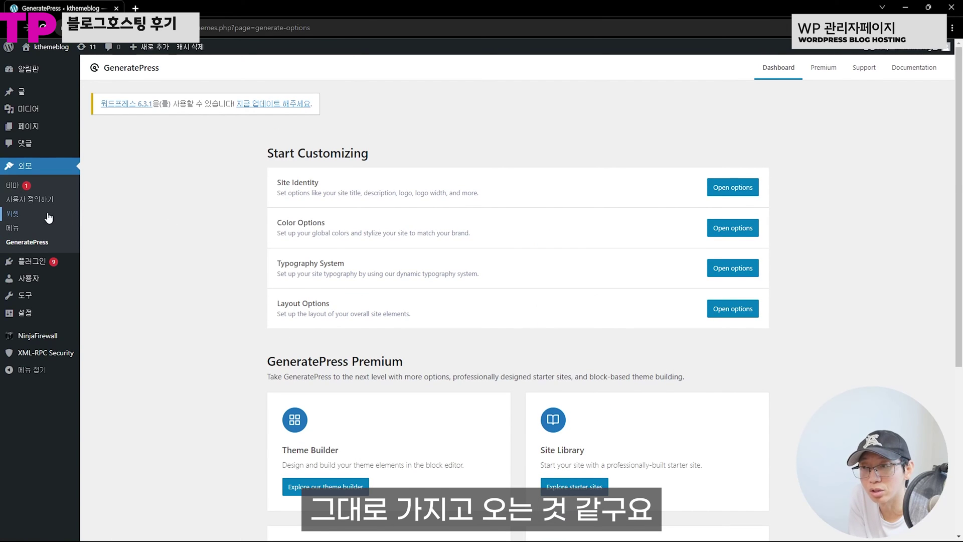
# Step: Open the 플러그인 page, look over the installed plugins and filter the list to the 활성 ones
pyautogui.click(36, 271)
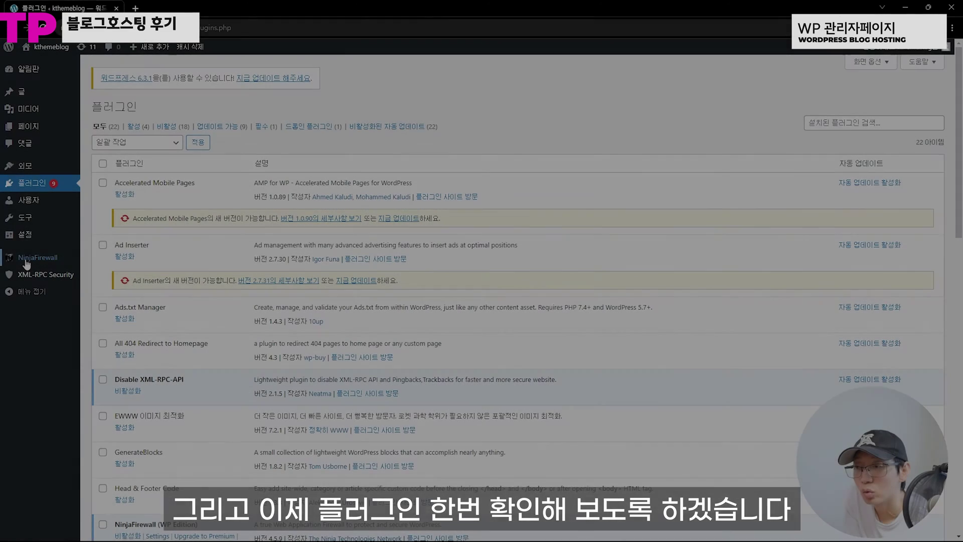
pyautogui.moveTo(21, 208)
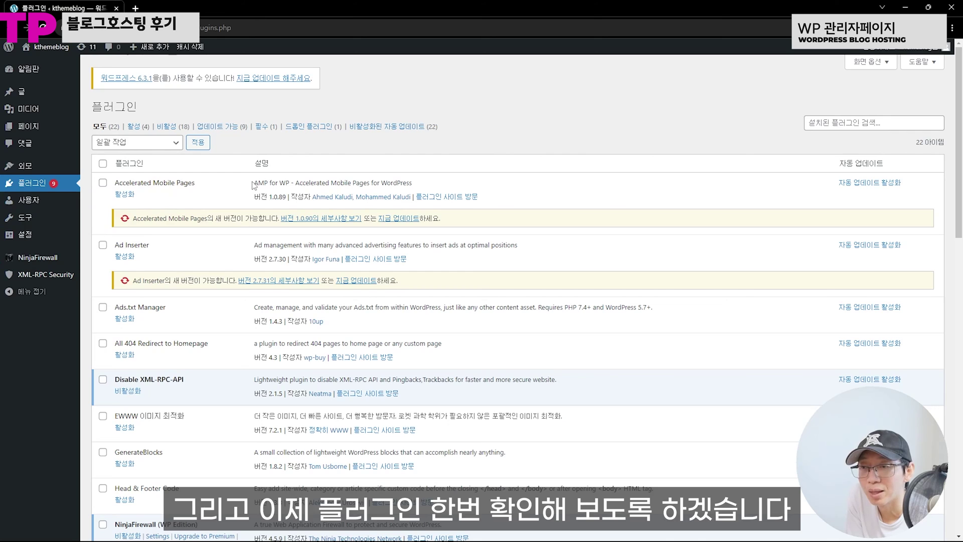
pyautogui.scroll(-1, 252, 184)
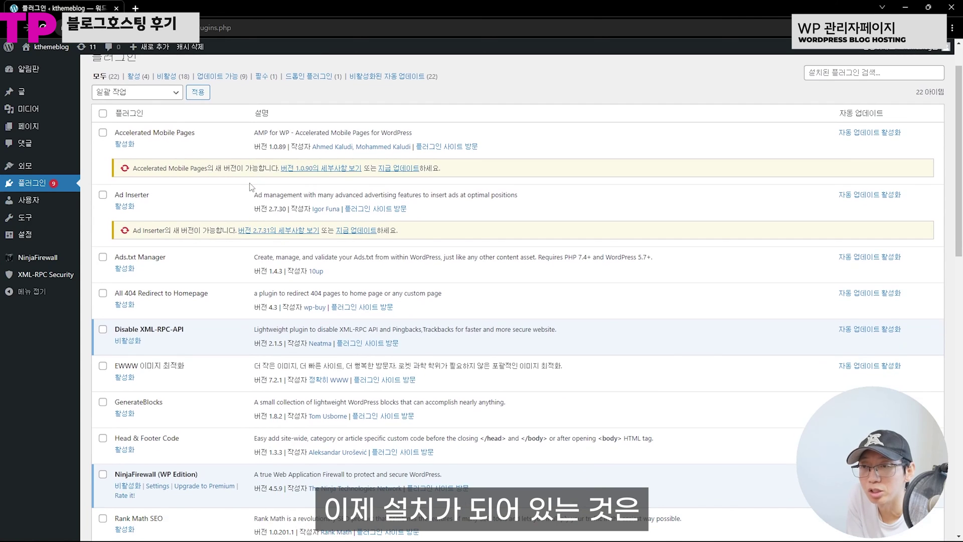
pyautogui.scroll(1, 251, 186)
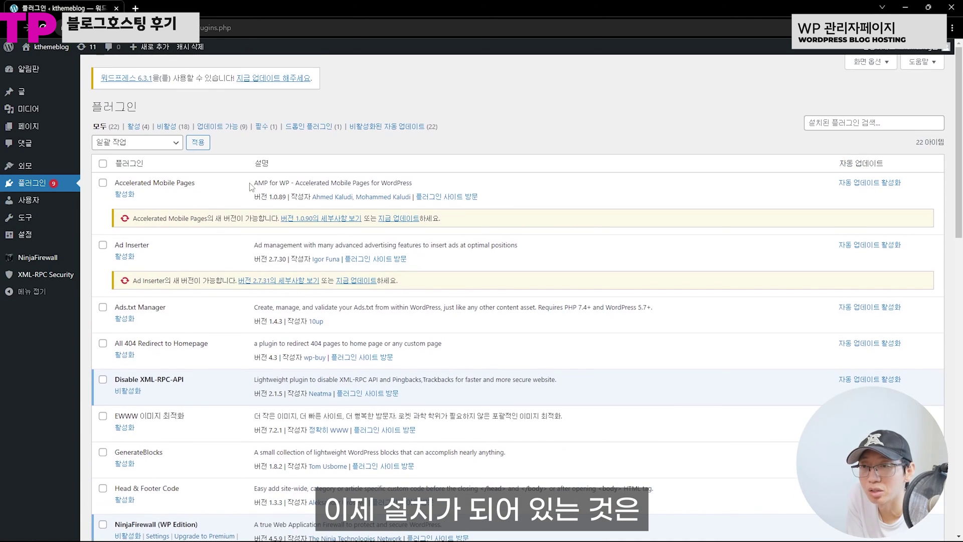
pyautogui.click(133, 129)
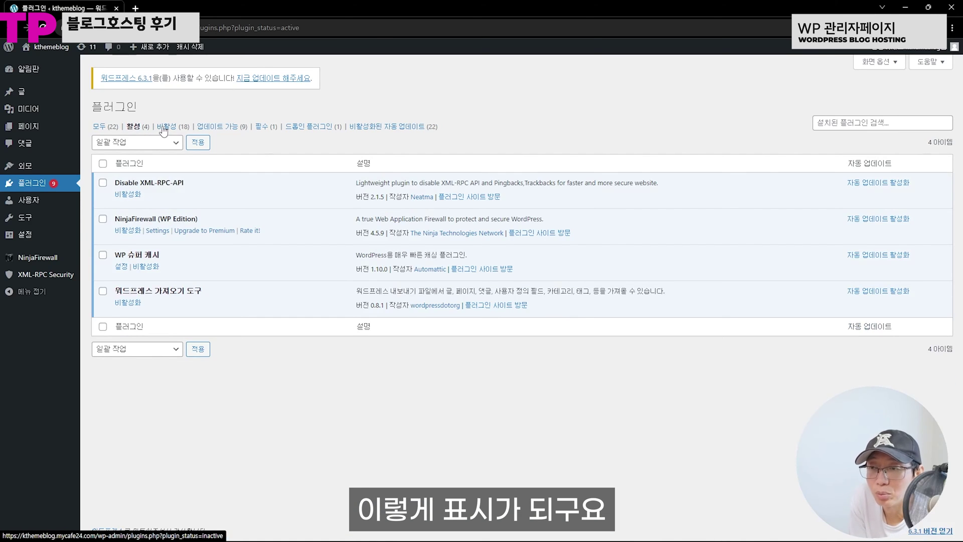
# Step: Filter the plugin list to 비활성 and look through all of the deactivated plugins
pyautogui.click(109, 131)
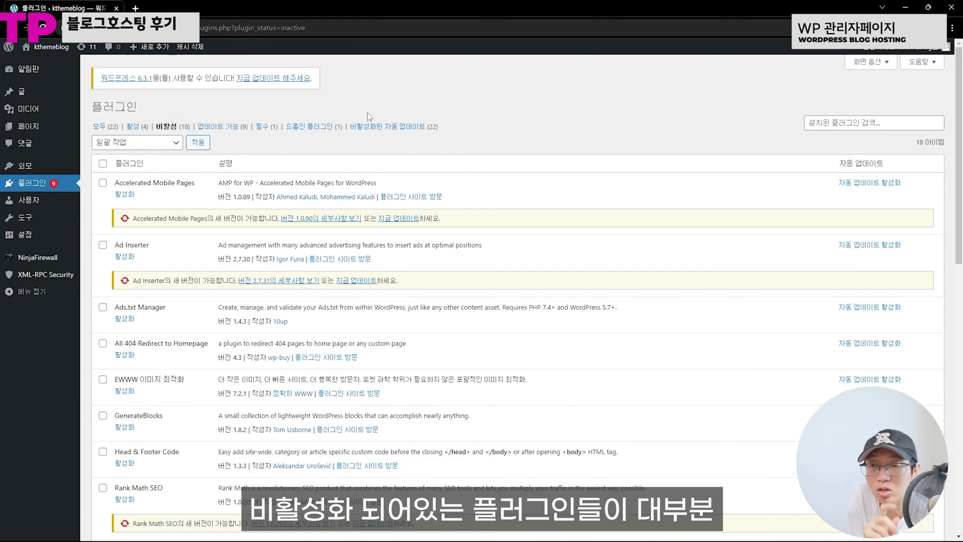
pyautogui.scroll(-5, 367, 113)
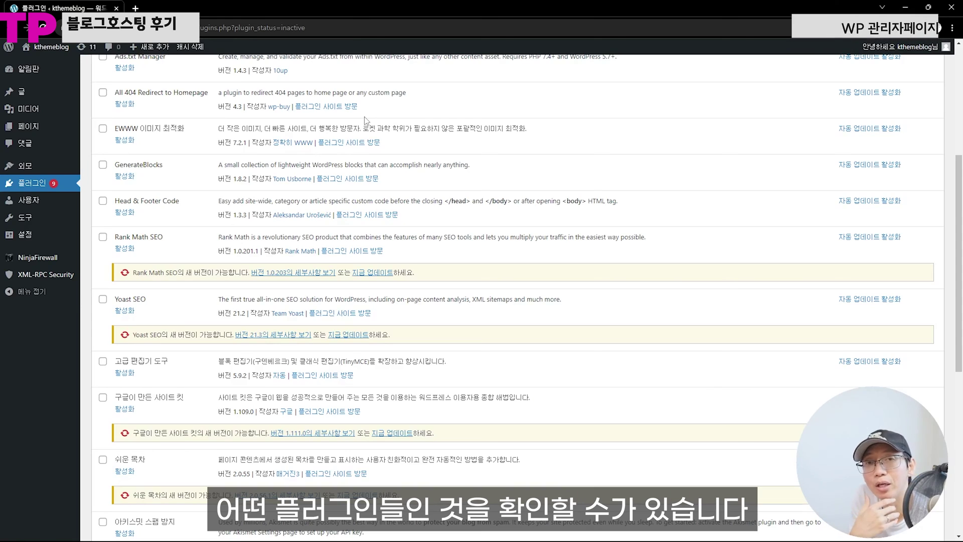
pyautogui.scroll(3, 359, 118)
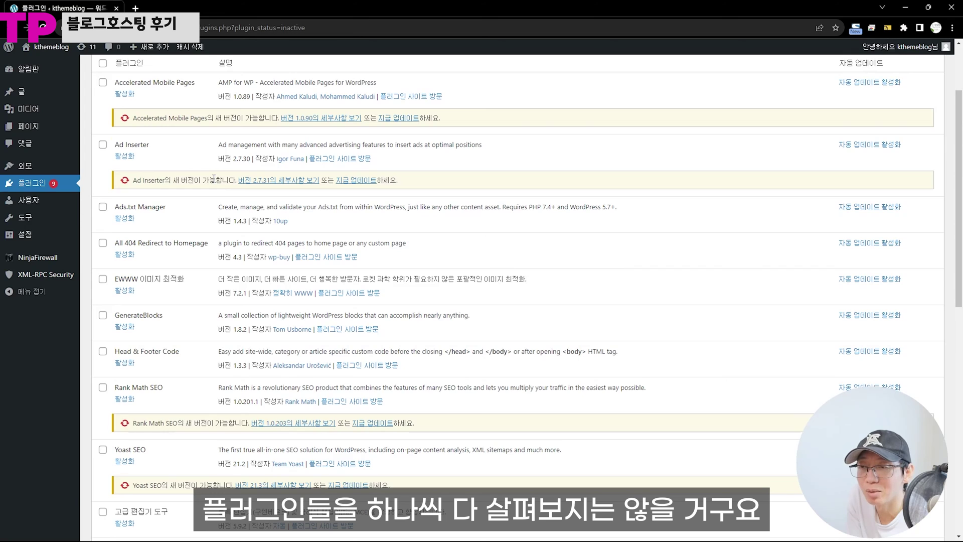
pyautogui.scroll(-8, 213, 178)
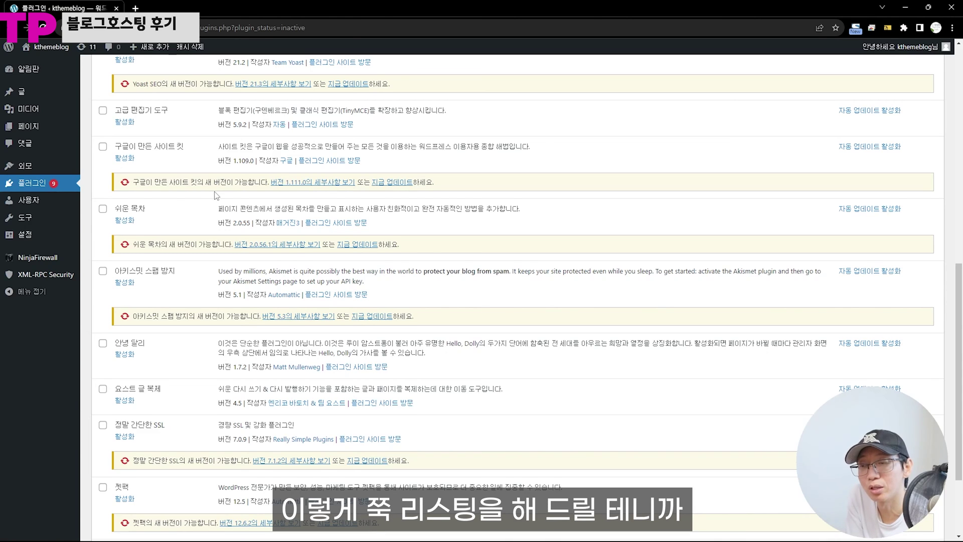
pyautogui.scroll(-3, 217, 186)
pyautogui.scroll(-2, 215, 191)
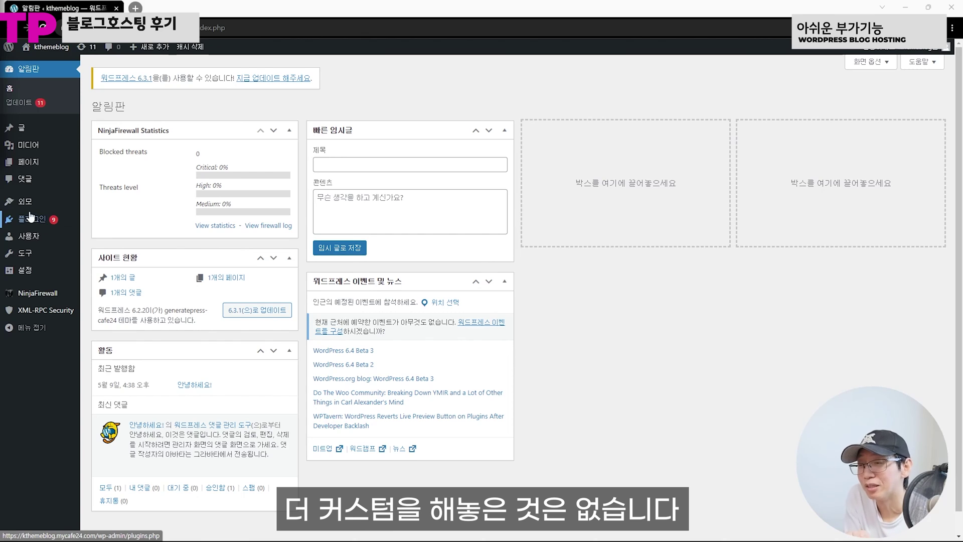
# Step: Return to the 테마 page and check the cafe24 part of the active theme's name for custom additions
pyautogui.moveTo(65, 205)
pyautogui.click(100, 205)
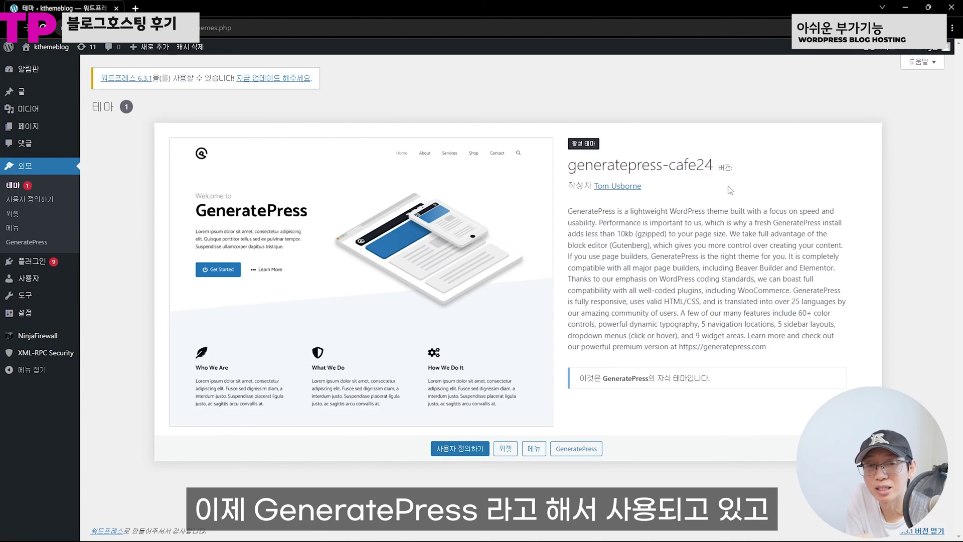
pyautogui.moveTo(670, 166); pyautogui.dragTo(714, 166)
pyautogui.click(709, 166)
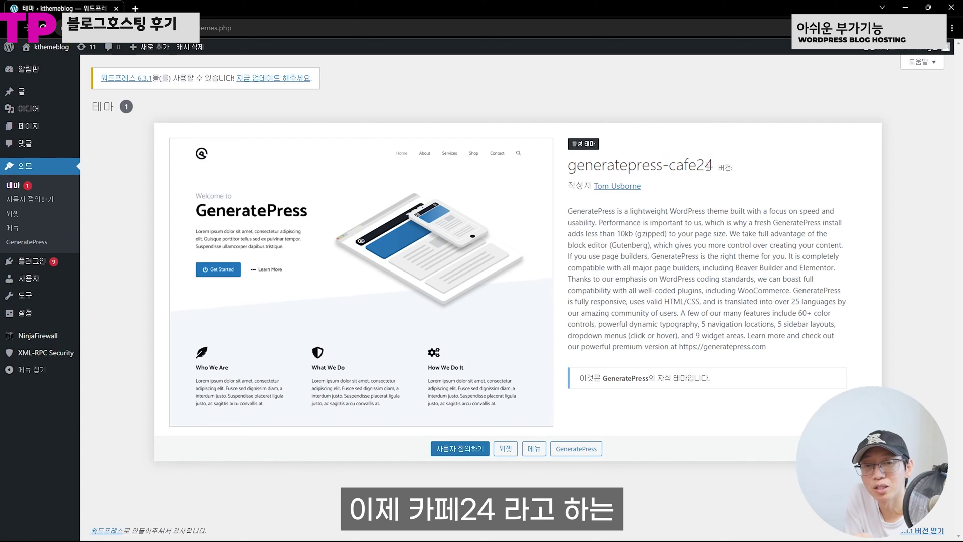
pyautogui.moveTo(663, 165); pyautogui.dragTo(709, 166)
pyautogui.click(709, 165)
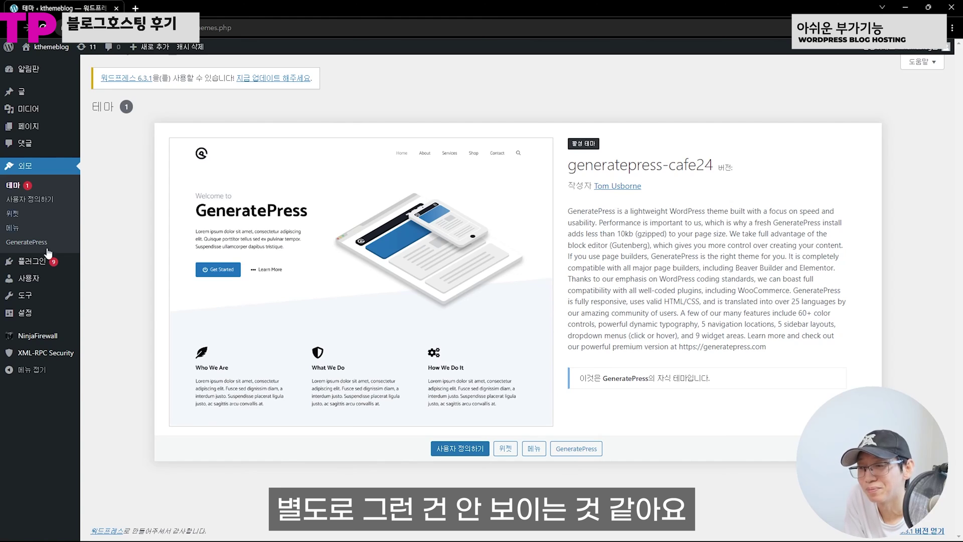
# Step: Reopen the 플러그인 page and filter the installed plugins to the 비활성 ones
pyautogui.click(29, 268)
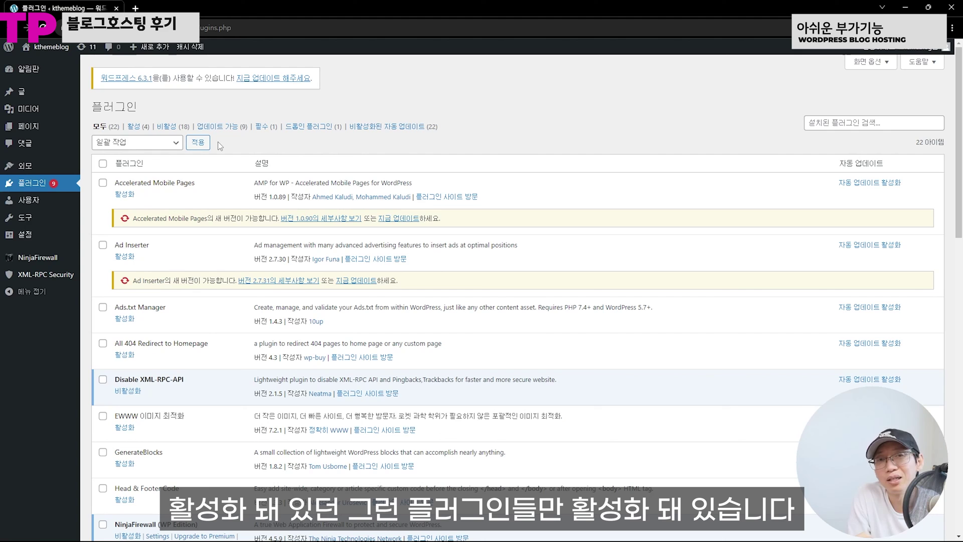
pyautogui.click(166, 126)
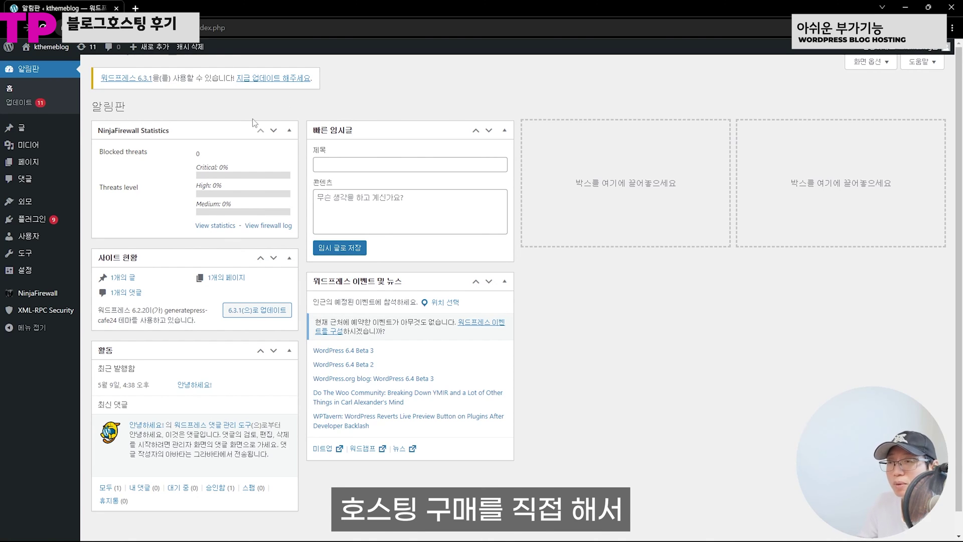
# Step: Check the 테마 page and the full 플러그인 list for options to add or delete themes and plugins
pyautogui.click(45, 51)
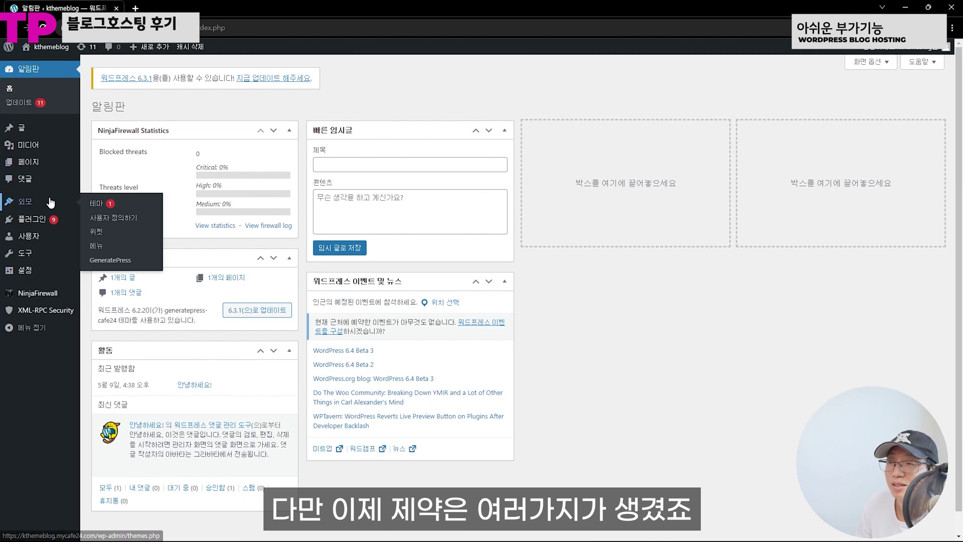
pyautogui.click(97, 204)
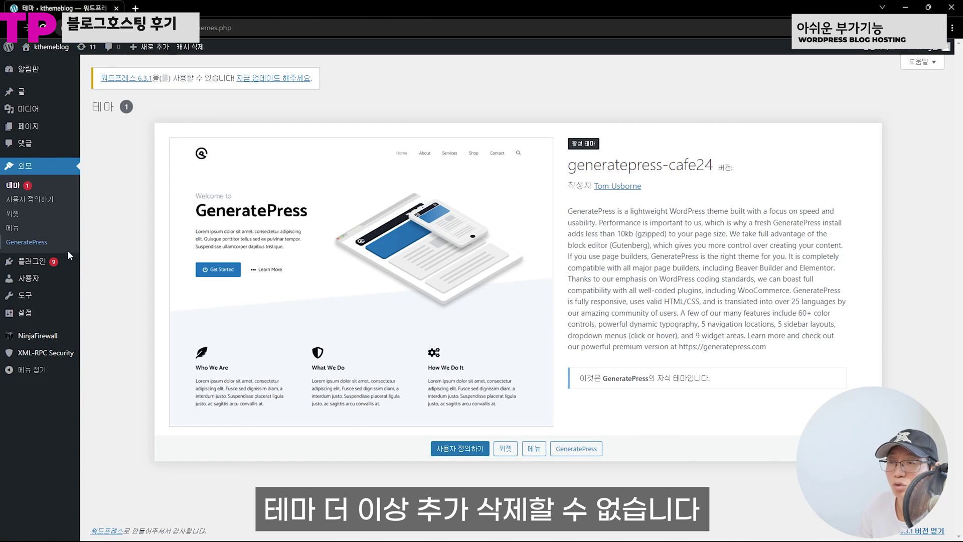
pyautogui.click(42, 263)
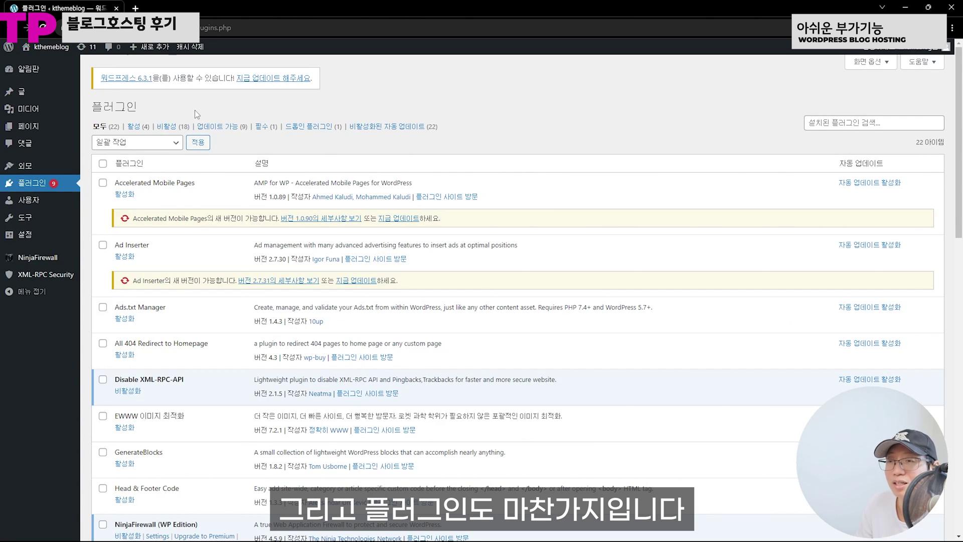